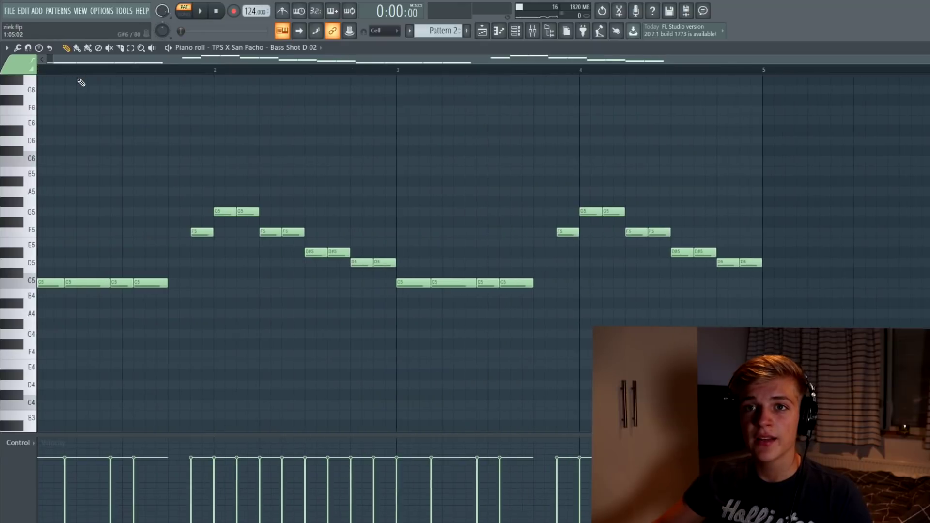
Play the Bass Shot D 02 melody of Pattern 2 in the piano roll and stop it
scroll(80, 81, "down", 1)
scroll(82, 82, "up", 2)
scroll(84, 80, "down", 2)
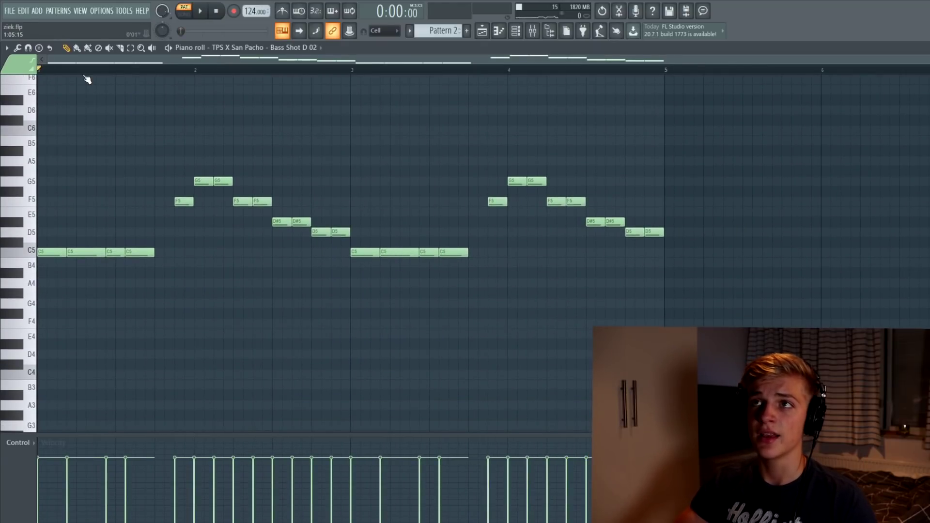
key("space")
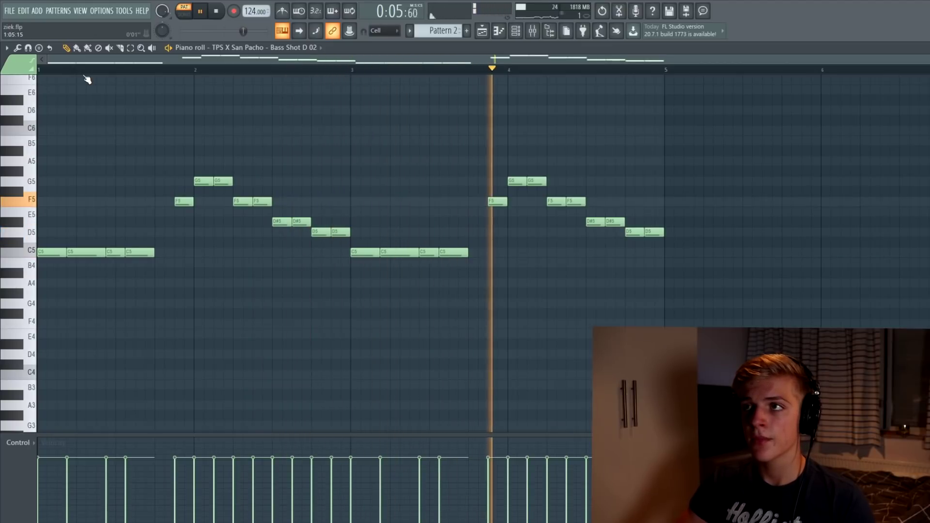
key("space")
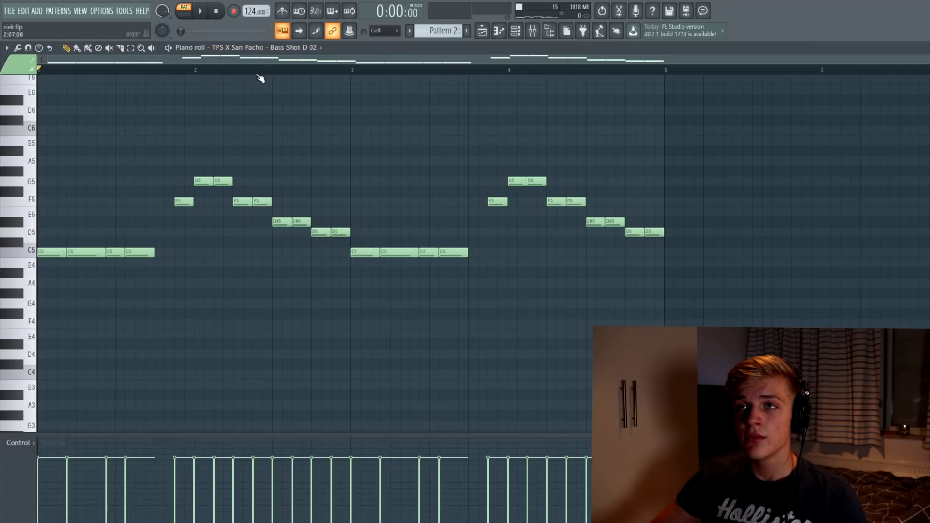
Examine the Soundgoodizer and Kickstart effects used on the bass, moving their windows apart and closing both
scroll(248, 97, "up", 1)
scroll(248, 97, "down", 1)
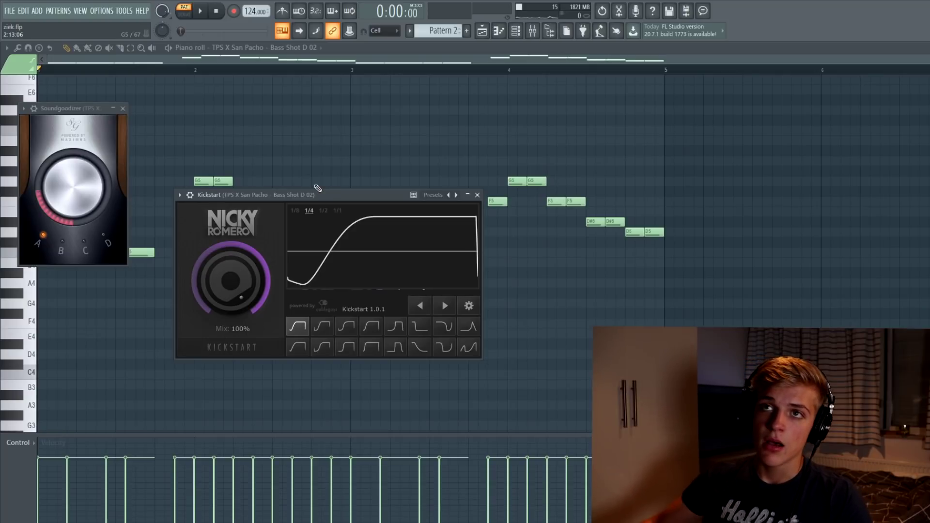
left_click_drag(48, 108, 76, 109)
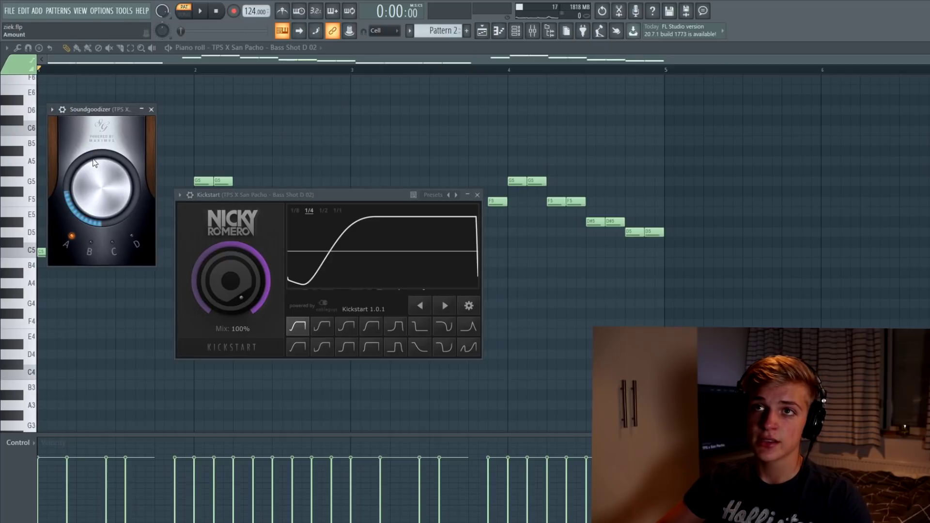
left_click_drag(99, 112, 104, 151)
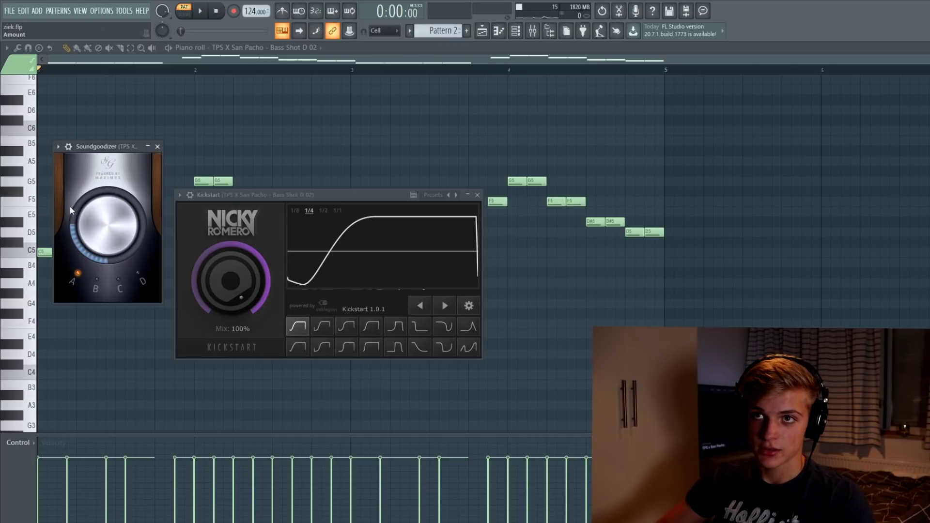
left_click_drag(275, 194, 417, 209)
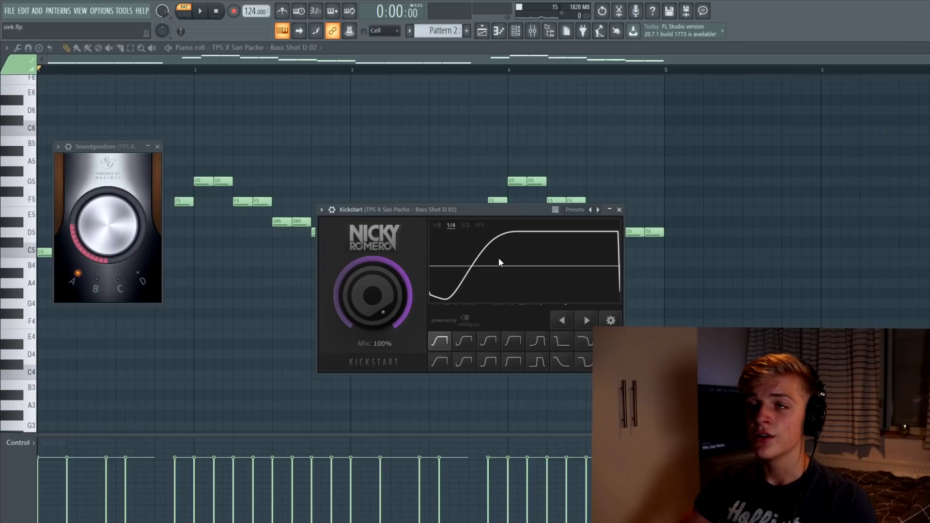
left_click_drag(452, 216, 458, 202)
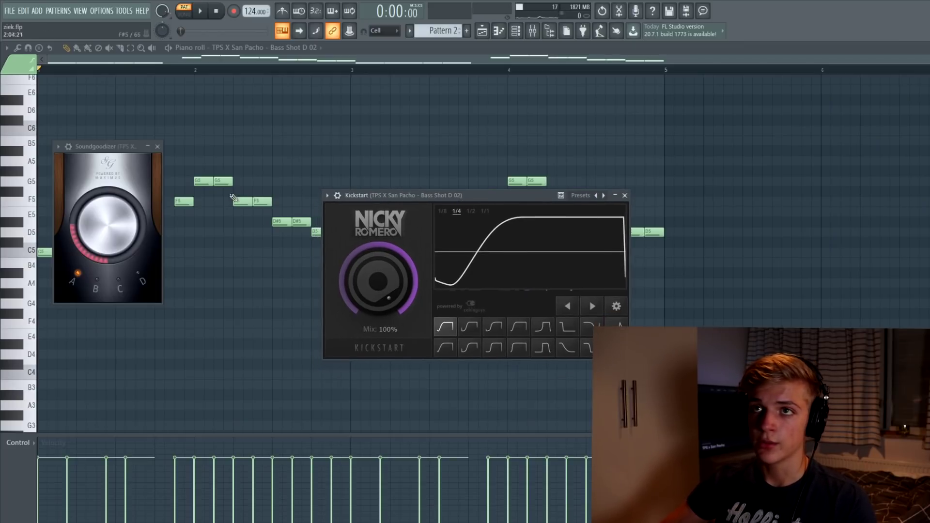
left_click(158, 147)
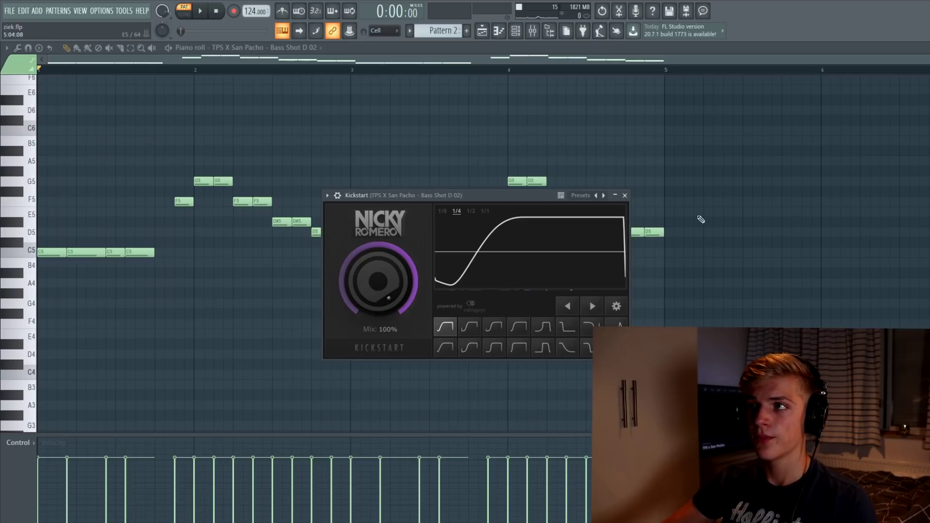
left_click(625, 195)
Play Pattern 2 once more in the piano roll with the effect windows closed
key("space")
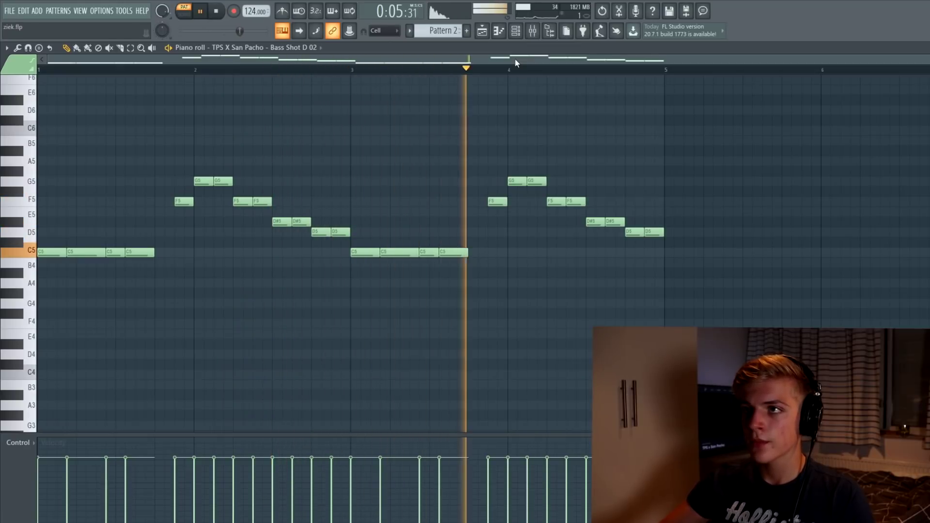
key("space")
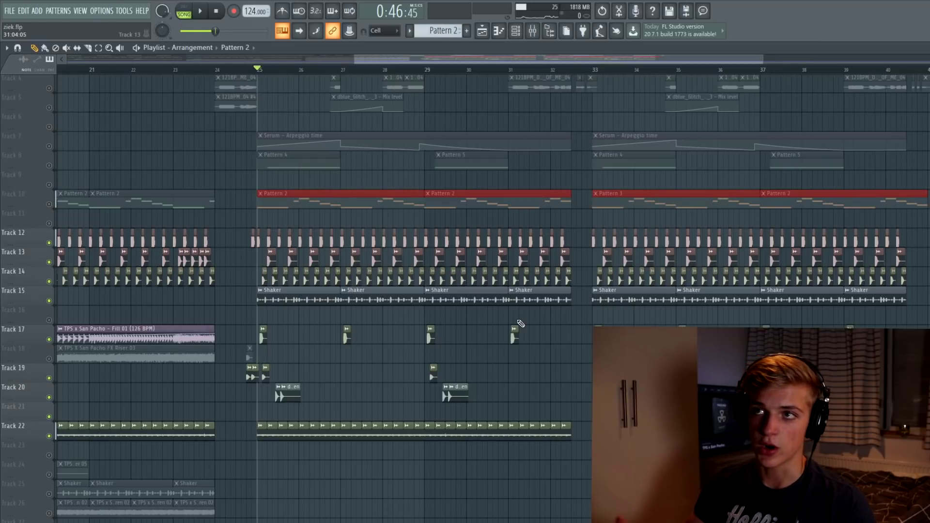
Play the drum and percussion tracks of the drop in the Playlist, starting from bar 25
scroll(291, 223, "up", 1)
scroll(278, 232, "up", 2)
scroll(279, 233, "down", 2)
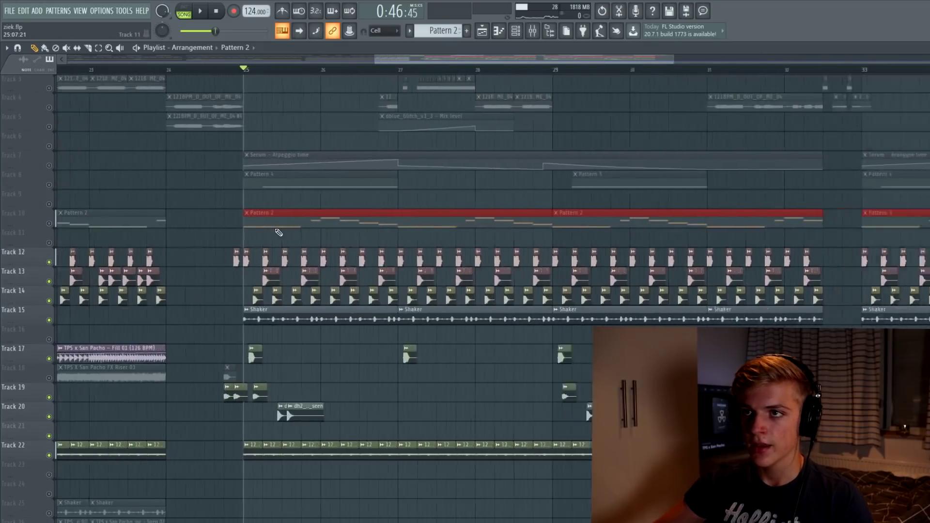
scroll(562, 246, "down", 2)
key("space")
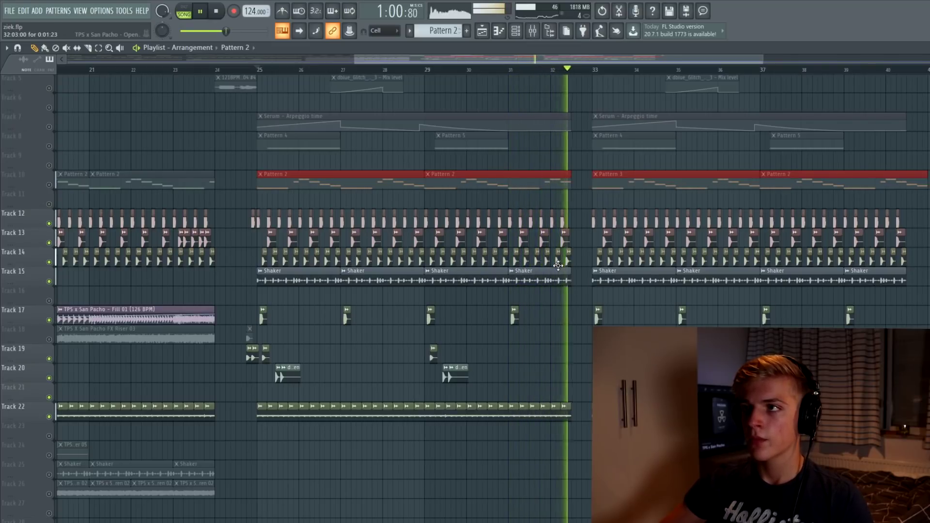
key("space")
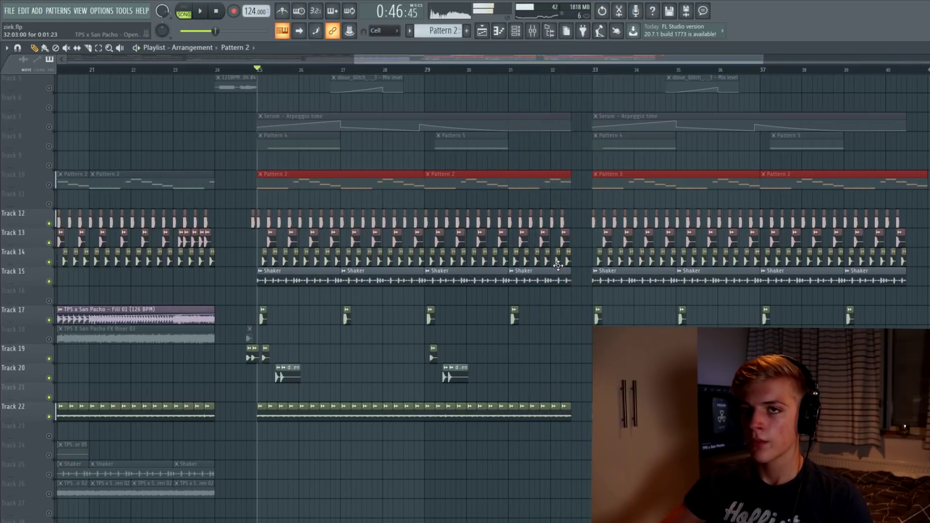
Leave only the kick, clap and hat tracks (Track 12 to 14) unmuted and play them from bar 25
scroll(291, 270, "up", 8)
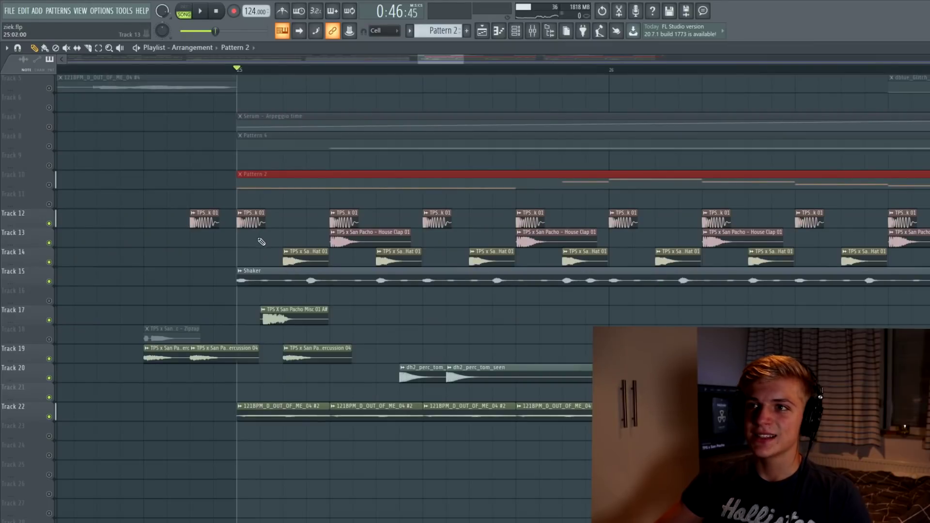
left_click(252, 222)
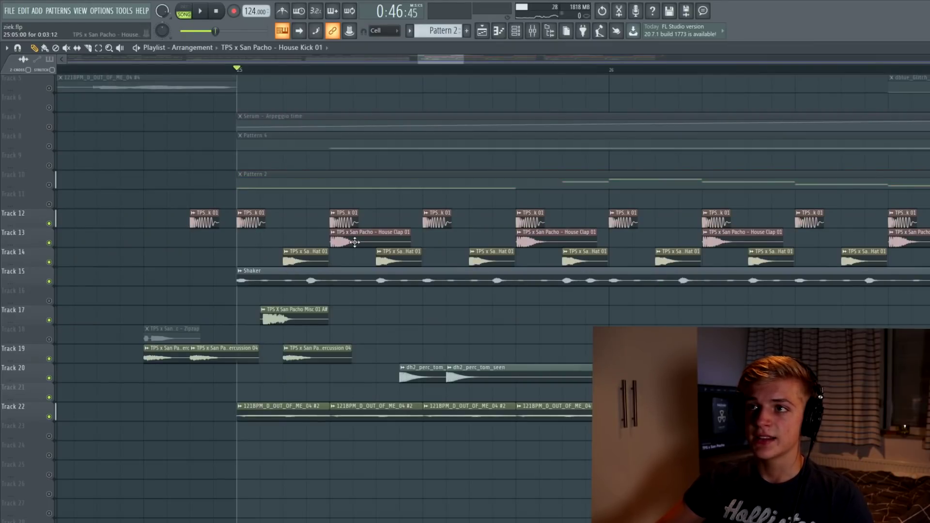
scroll(352, 257, "down", 1)
left_click(49, 256, "ctrl")
left_click(49, 243, "ctrl")
left_click(49, 223, "ctrl")
key("space")
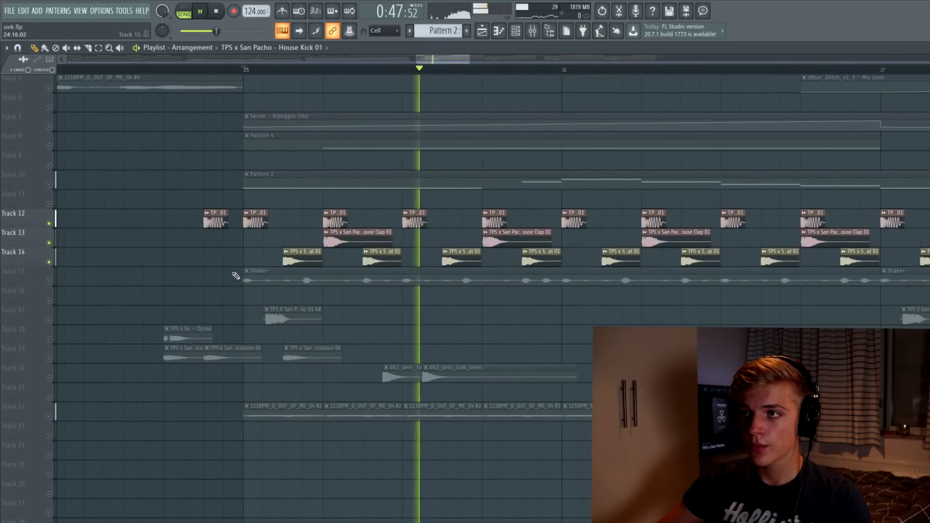
key("space")
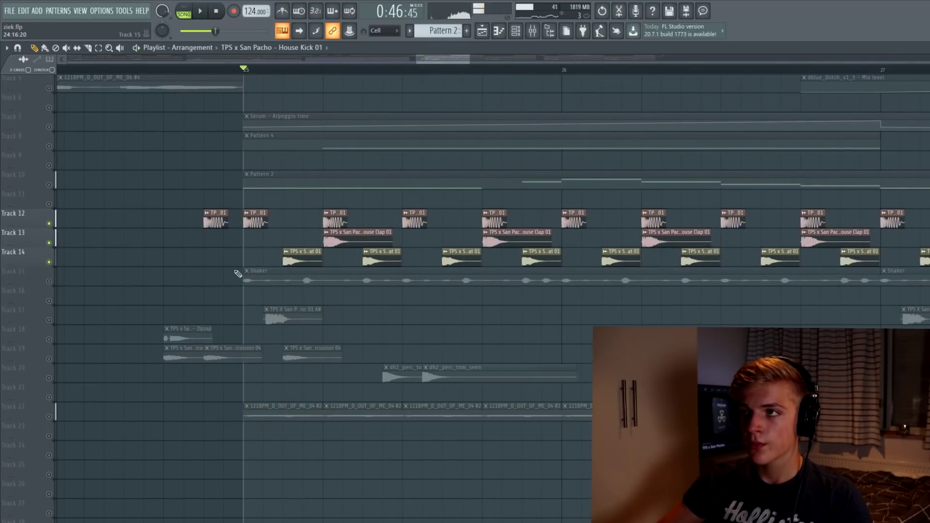
Add the Shaker on Track 15 to the audible tracks and play the drums with it
left_click(55, 284, "ctrl")
key("space")
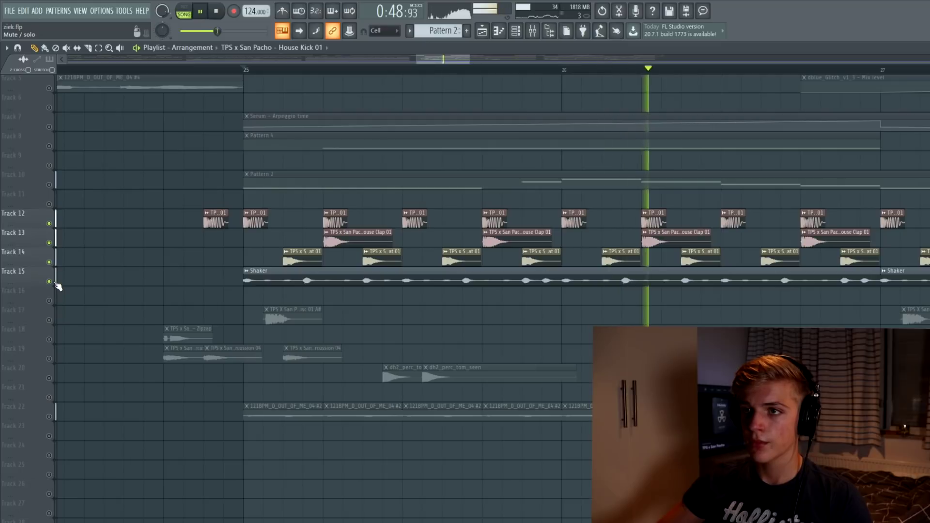
key("ctrl+space")
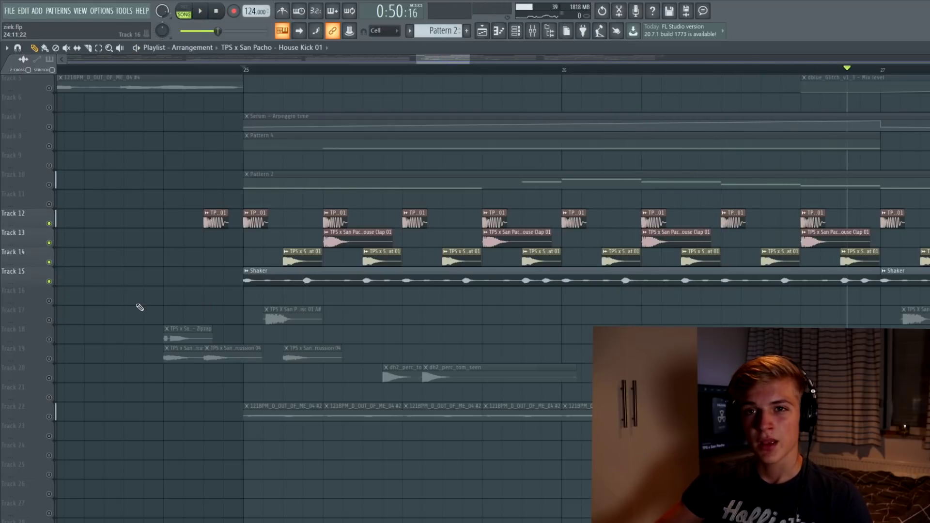
Add the percussion on Track 17, 19 and 20 to the audible tracks and play from bar 25
left_click(49, 320, "ctrl")
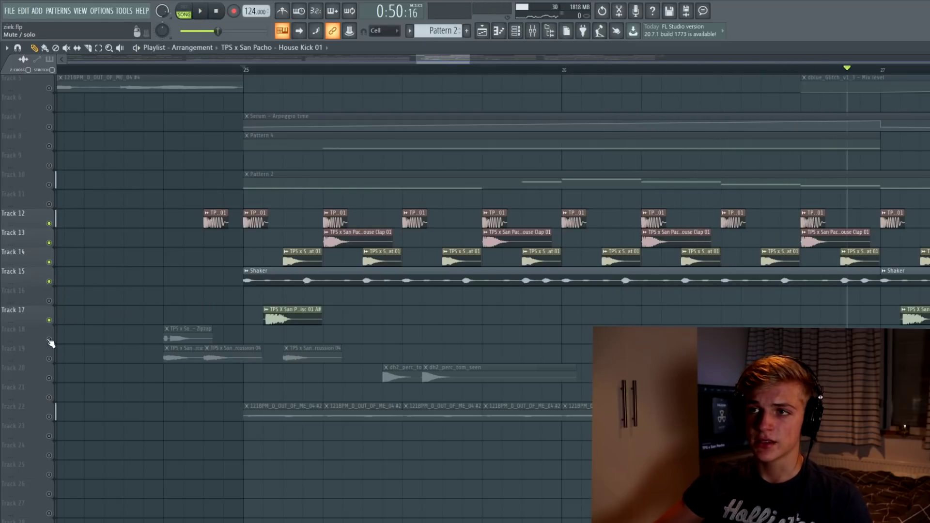
left_click(49, 359, "ctrl")
left_click(49, 378, "ctrl")
left_click(250, 73)
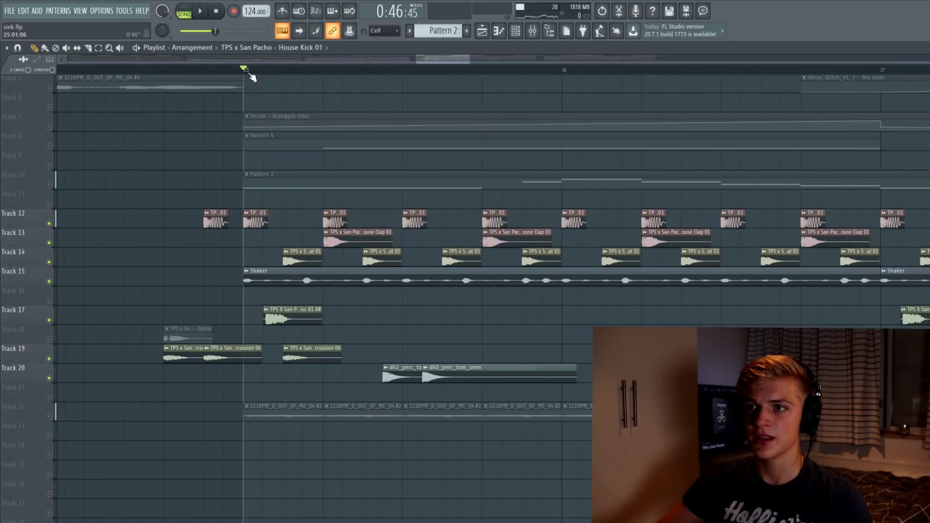
key("space")
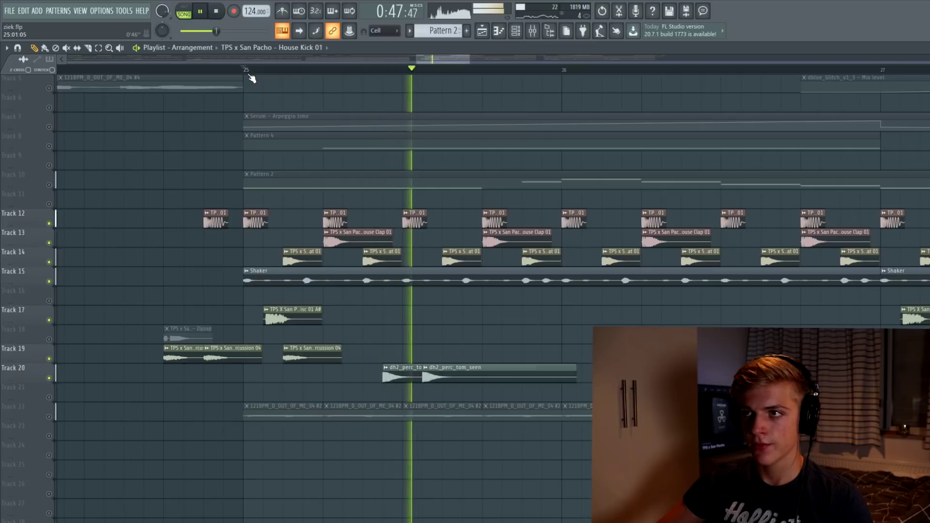
scroll(251, 146, "down", 5)
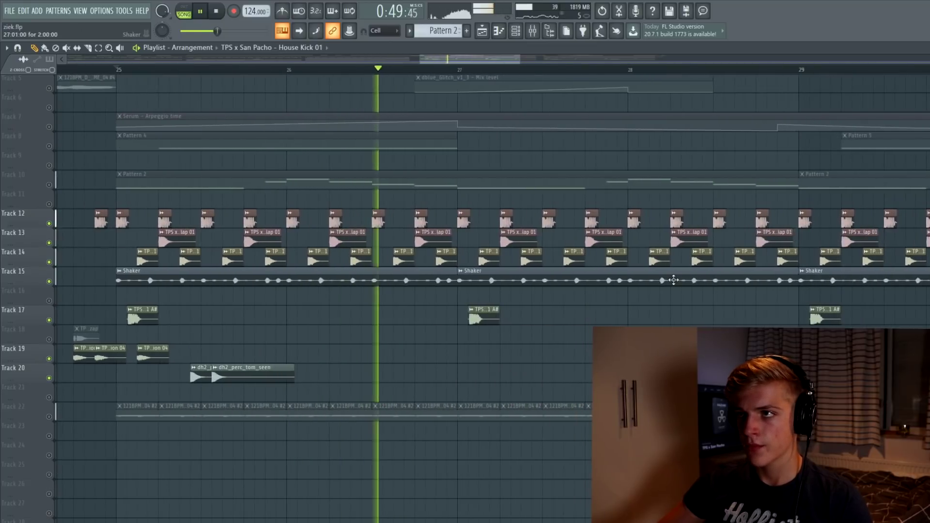
key("space")
Solo Track 22, select its clips from bar 25 onward and play them
scroll(571, 302, "down", 4)
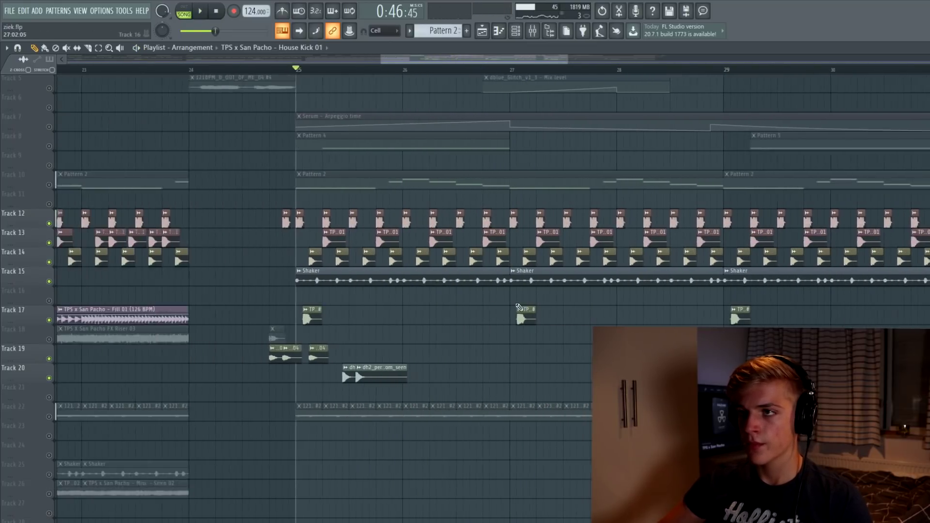
left_click(52, 408)
scroll(307, 398, "down", 4)
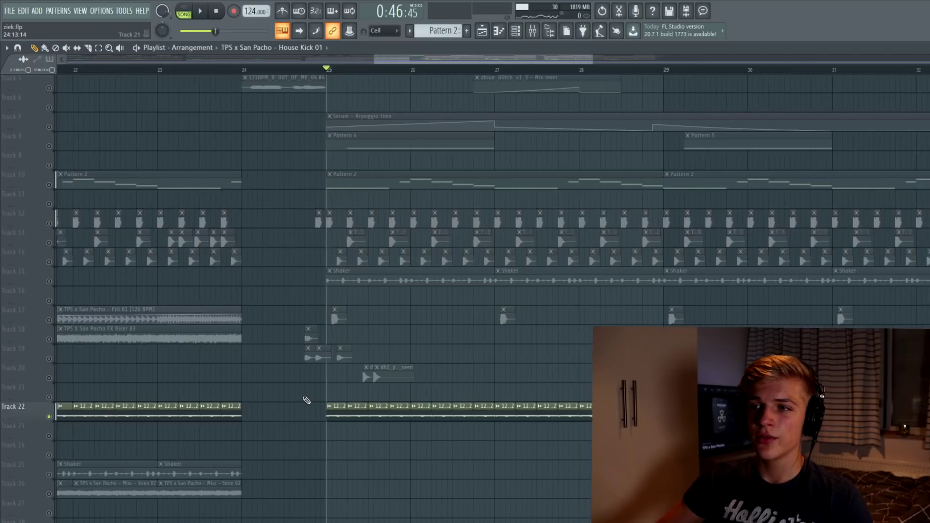
left_click_drag(526, 420, 927, 431)
scroll(928, 412, "down", 5)
key("space")
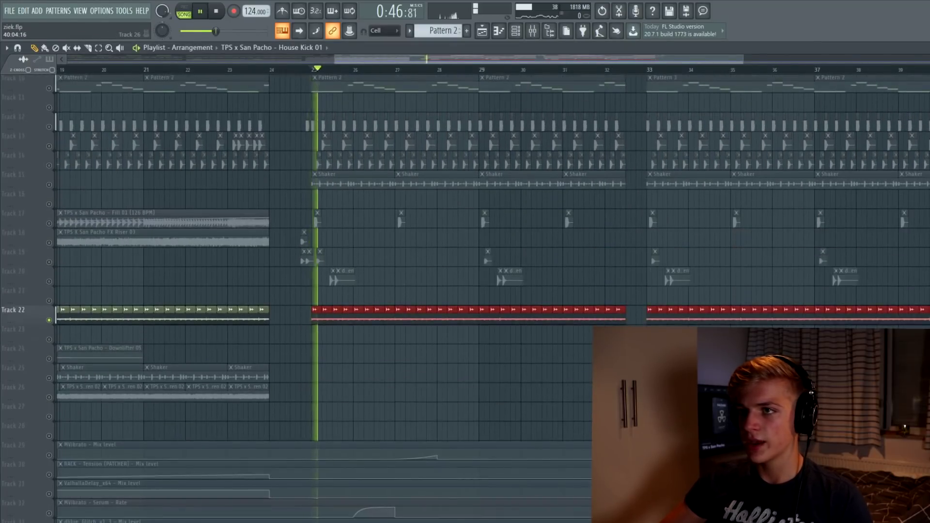
scroll(274, 273, "up", 4)
key("space")
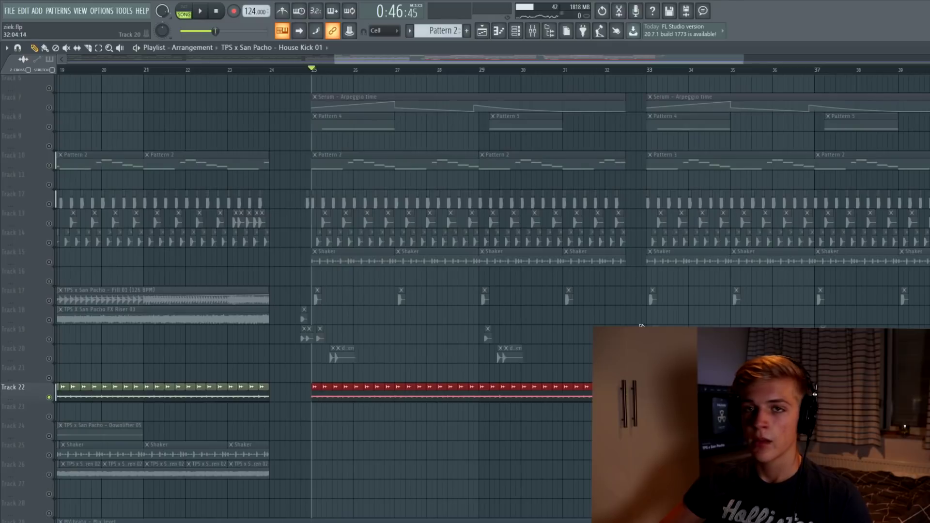
End the solo so Track 10 to 22 are audible and play the drop's bass and drums together
right_click(50, 322)
right_click(51, 322)
scroll(52, 324, "up", 2)
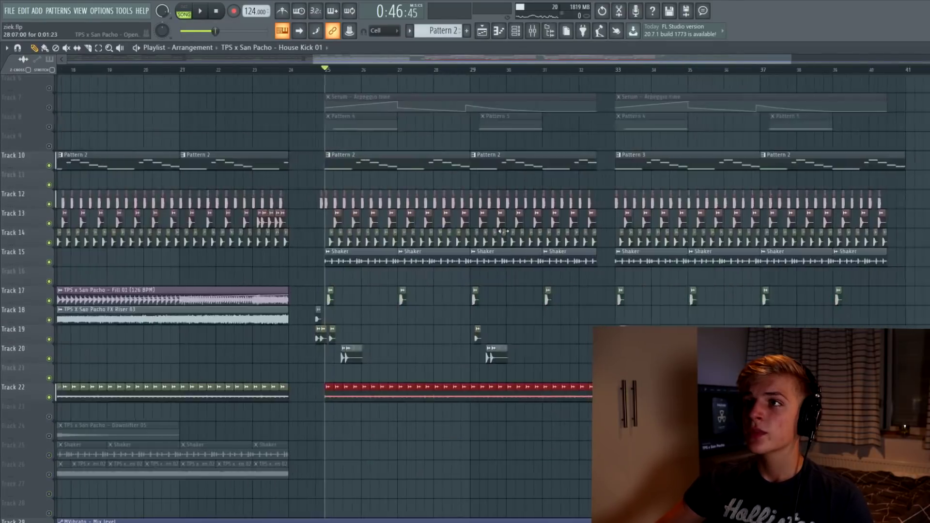
scroll(693, 221, "up", 2)
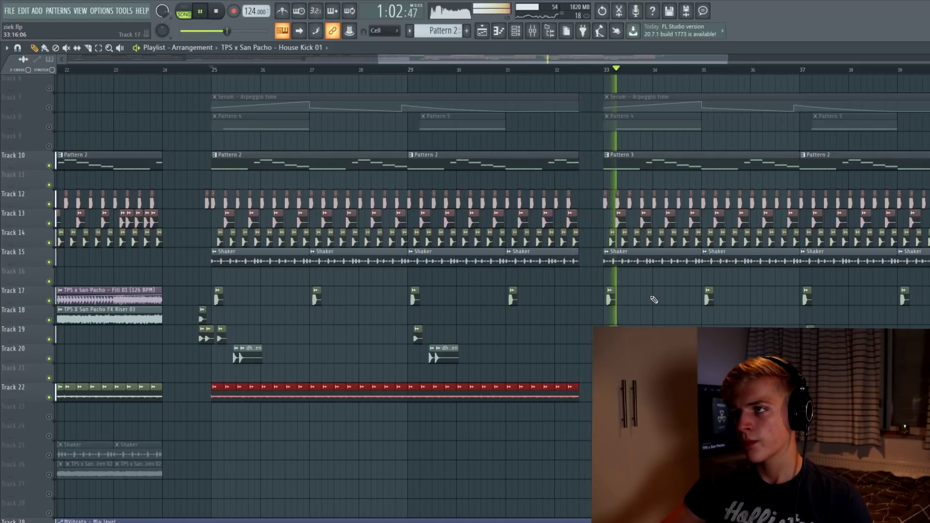
key("space")
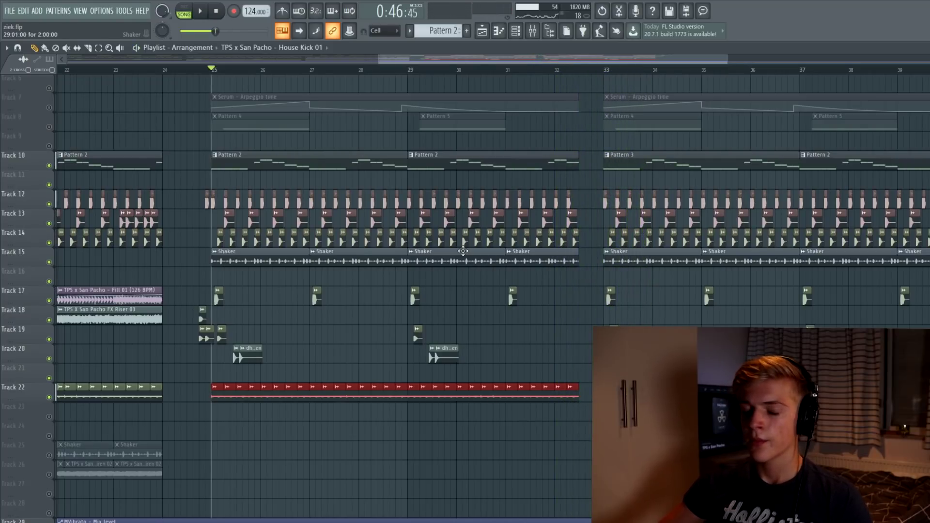
Solo Track 7 and 8, holding the Serum arpeggio automation and its patterns, and play them
scroll(591, 172, "up", 1)
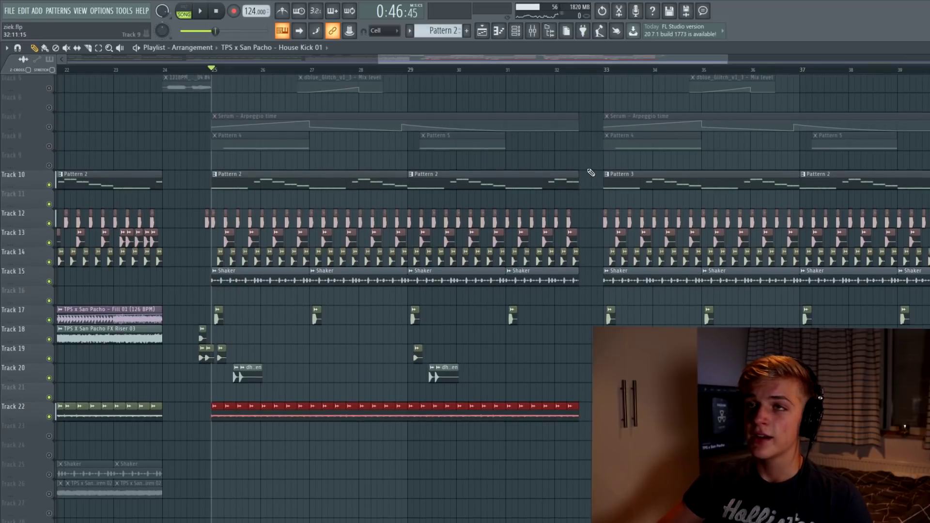
scroll(591, 173, "down", 1)
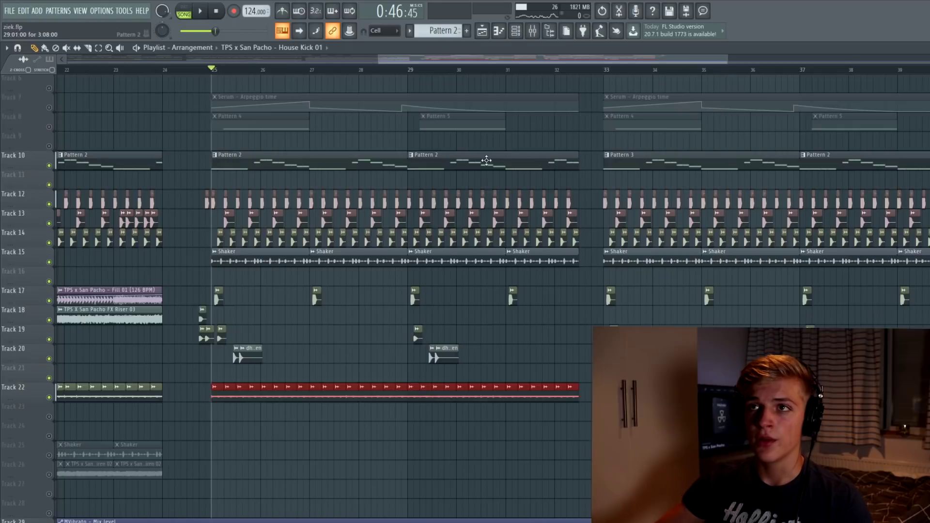
scroll(482, 160, "up", 5)
right_click(49, 185)
scroll(117, 303, "down", 4)
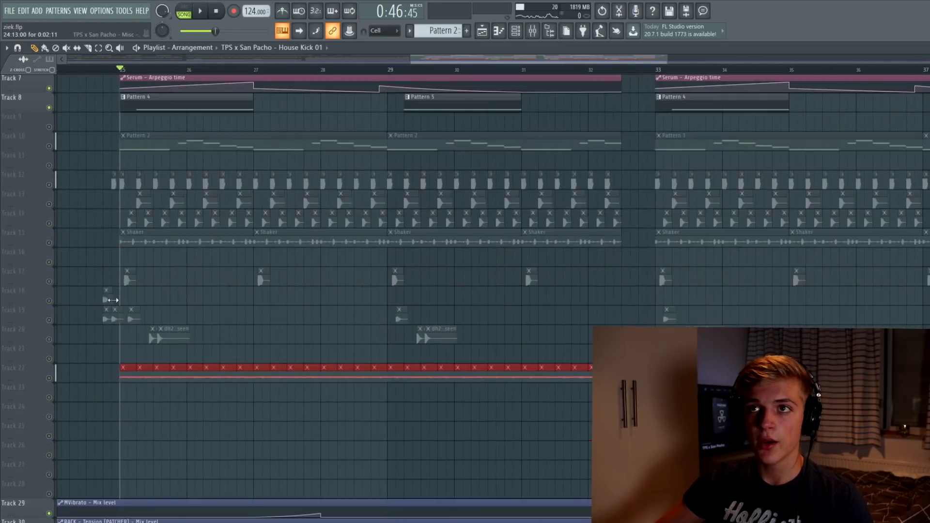
scroll(116, 306, "up", 4)
key("space")
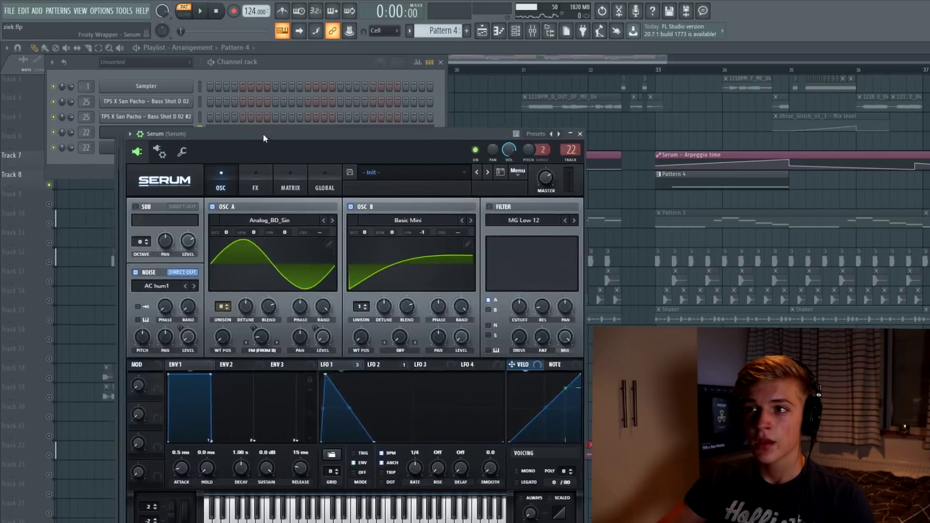
Move the Serum window clear of the channel rack and open its miscellaneous functions page
left_click_drag(262, 135, 311, 135)
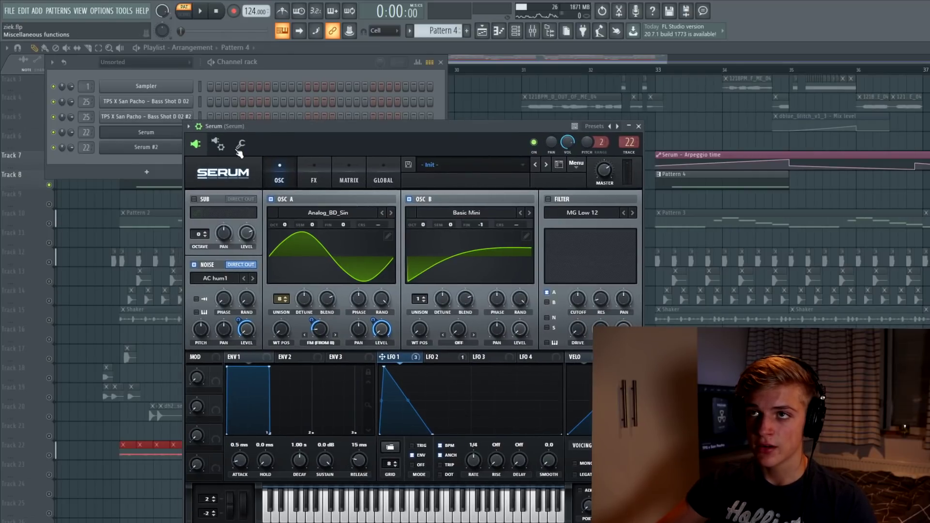
left_click(238, 149)
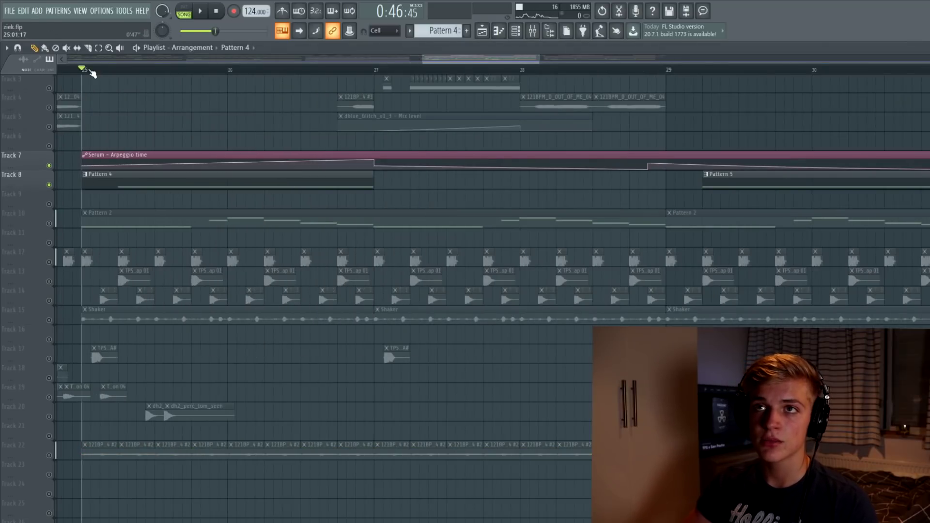
Set a time selection from bar 25 to bar 27 and play the Serum part on Track 7 and 8 within it
left_click_drag(86, 70, 384, 100)
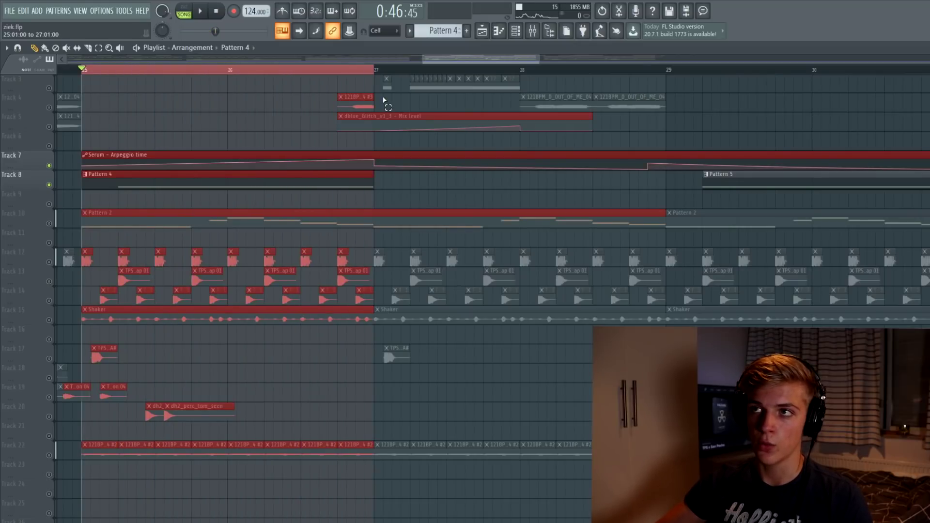
key("space")
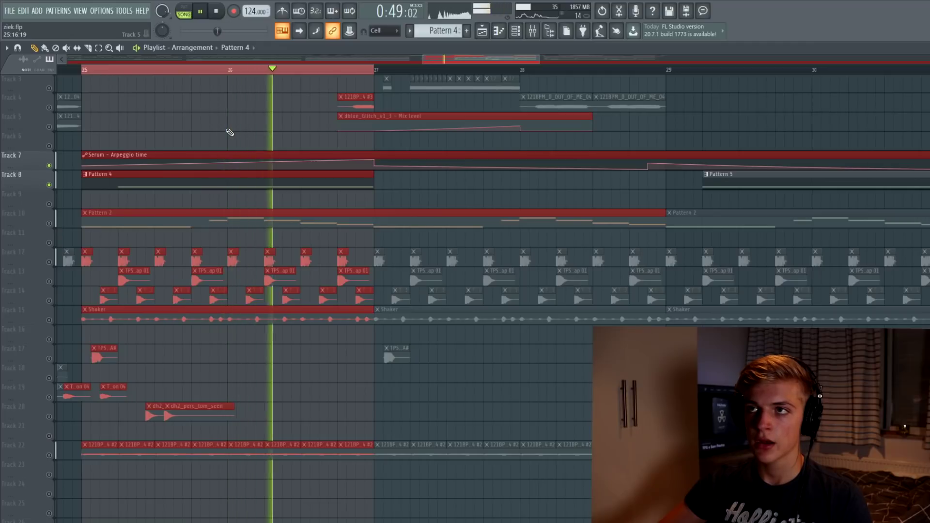
key("space")
Review the Fruity Parametric EQ 2, CamelCrusher, OTT and ValhallaRoom effects on the Serum mixer track
key("F9")
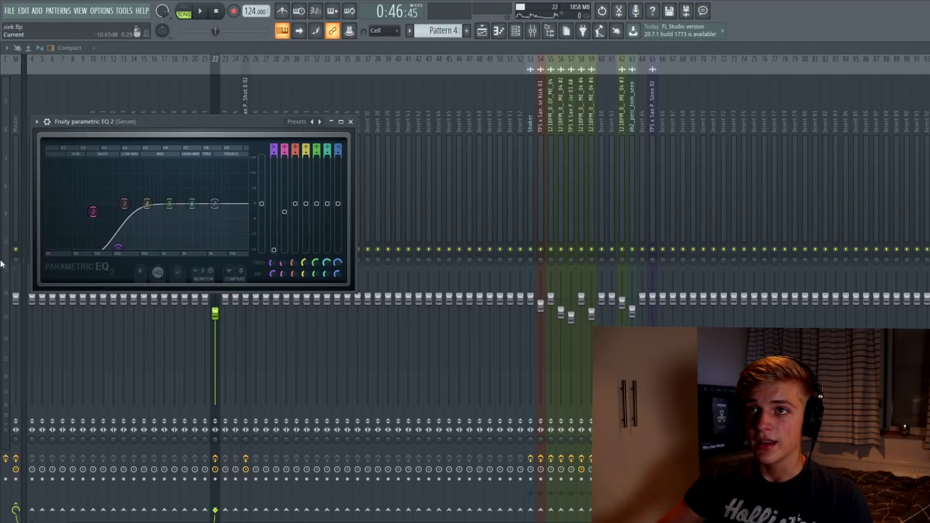
left_click(926, 141)
left_click(925, 128)
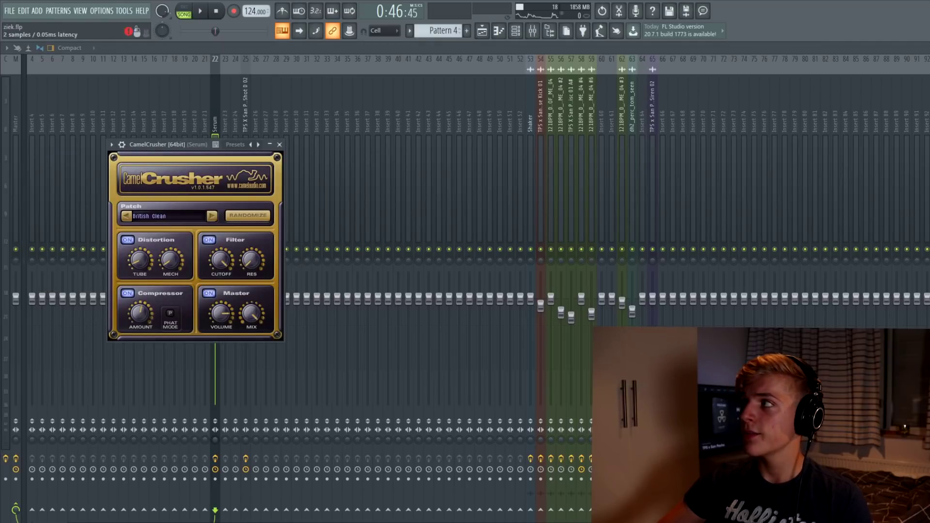
left_click(926, 116)
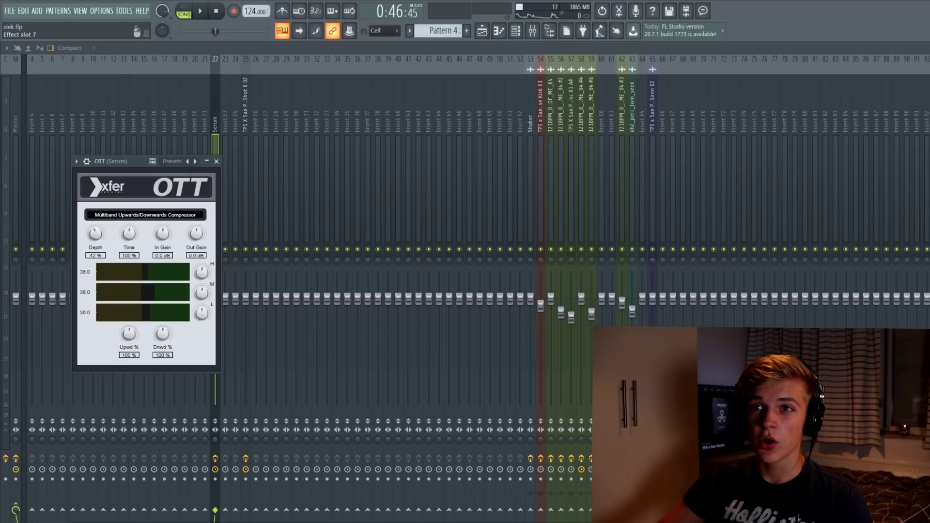
left_click(926, 145)
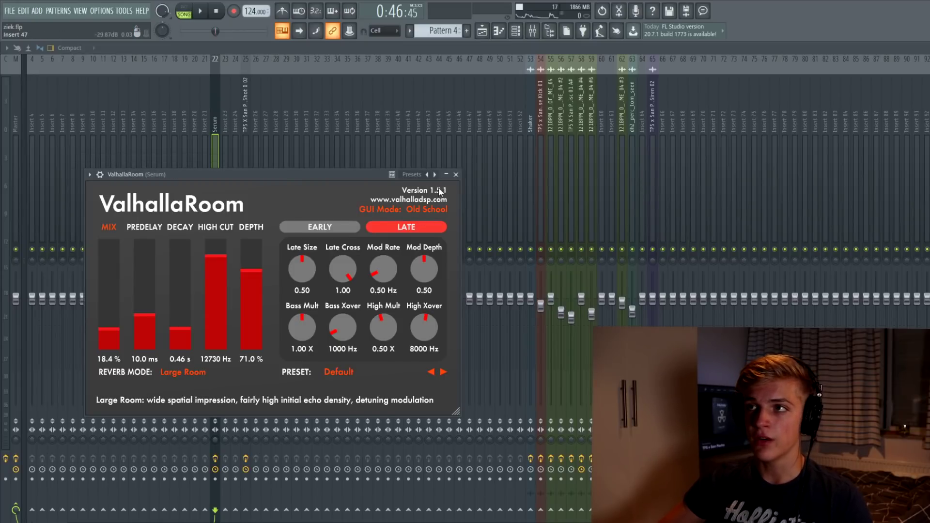
left_click(456, 175)
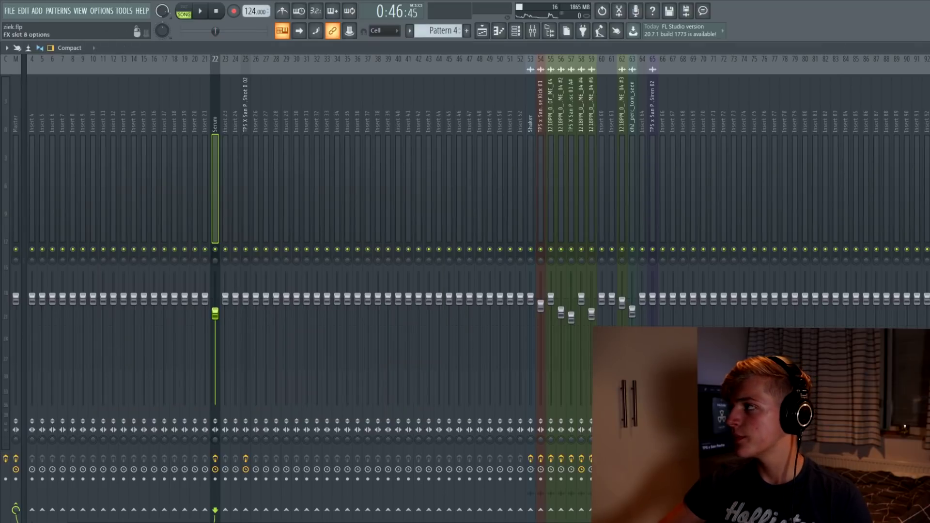
Examine the Reverb Throw Patcher's map and surface knob and the remaining effects on the Serum mixer track
left_click(926, 157)
left_click(123, 199)
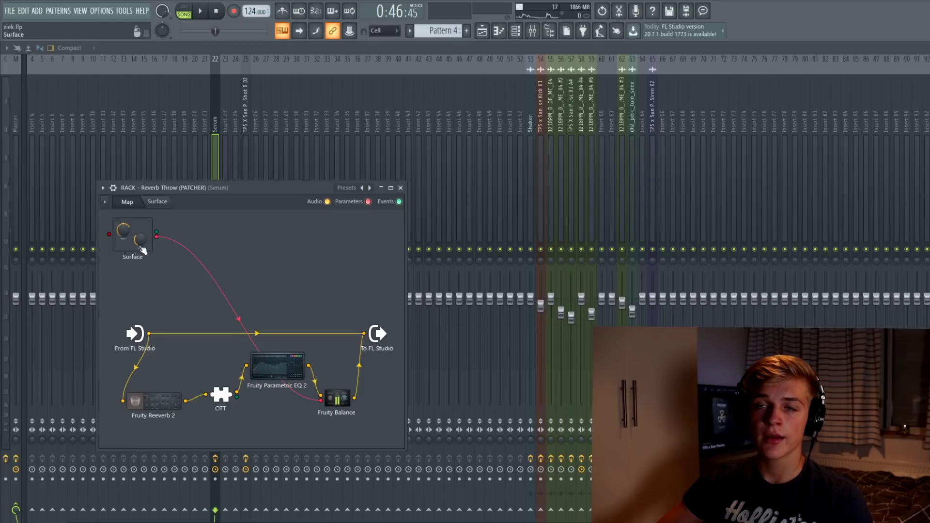
left_click(155, 203)
right_click(219, 332)
left_click(206, 299)
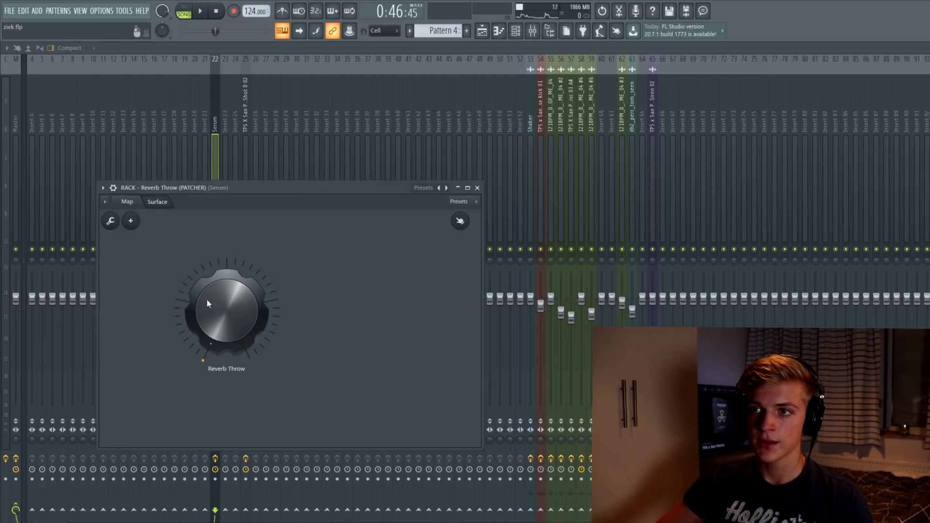
left_click(131, 204)
left_click(927, 194)
left_click(928, 177)
left_click_drag(97, 119, 139, 133)
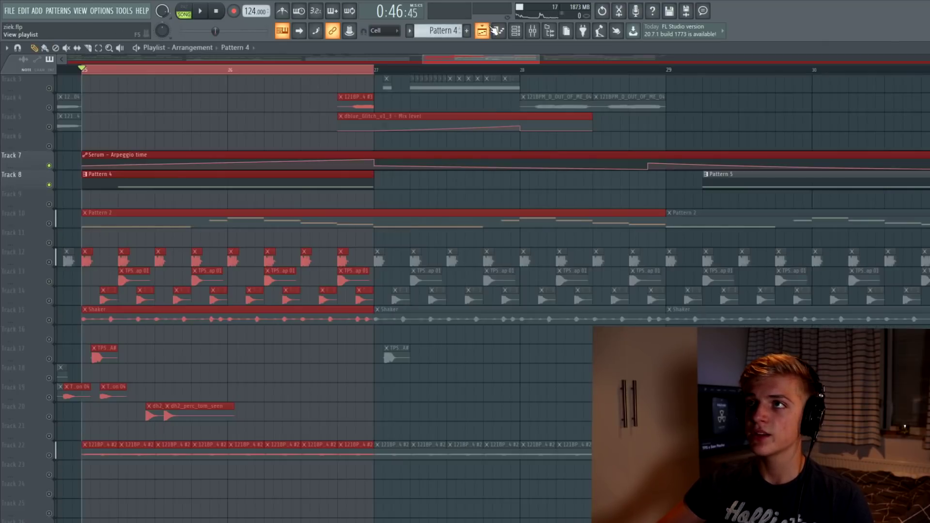
Return to the playlist and play the Serum part on Track 7 and 8 from bar 26
left_click(482, 31)
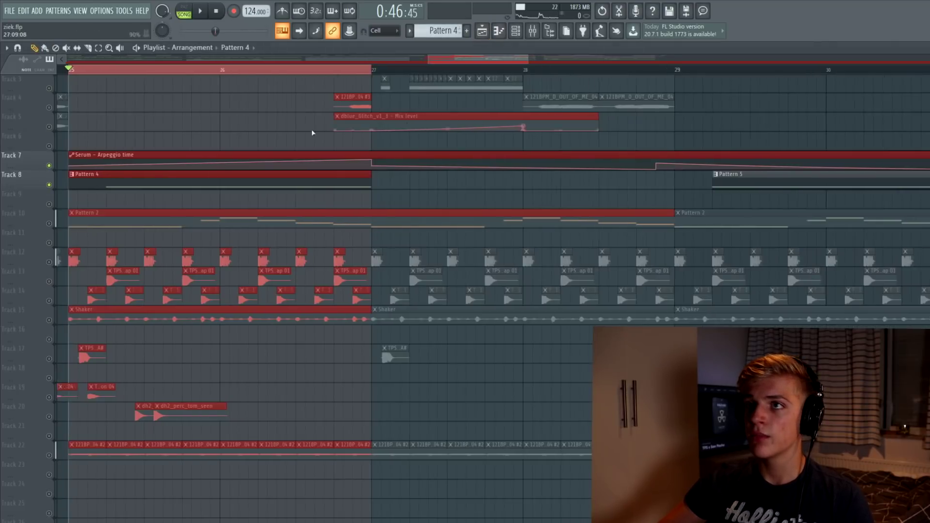
scroll(124, 214, "up", 3)
left_click(183, 71)
key("space")
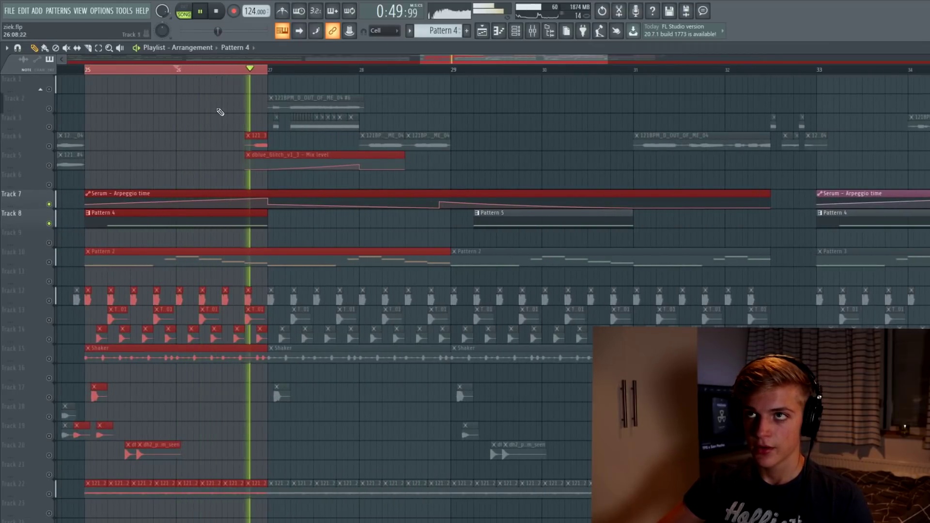
key("space")
Compare the Serum part from bar 26 with Track 32, the MVibrato rate automation, muted and re-enabled
scroll(182, 276, "down", 5)
scroll(53, 411, "down", 2)
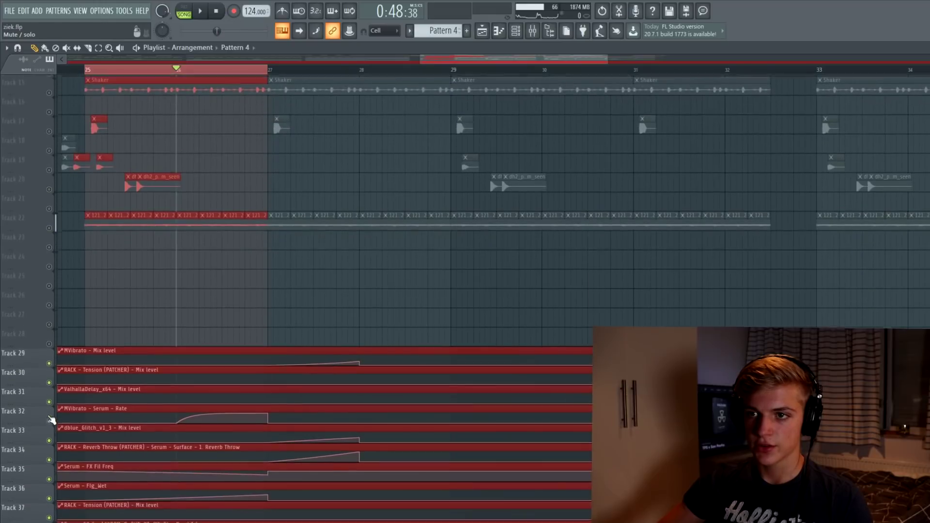
left_click(49, 417)
key("space")
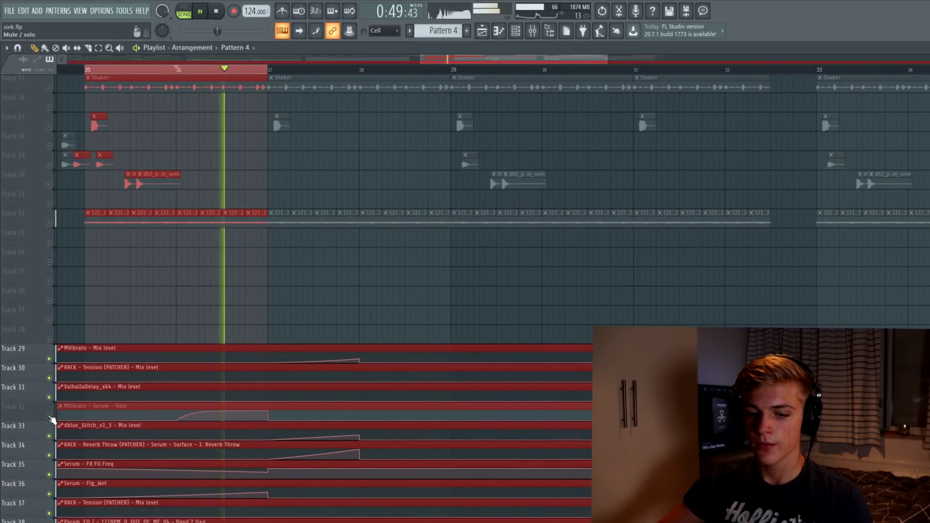
key("space")
left_click(49, 417)
key("space")
scroll(97, 390, "up", 7)
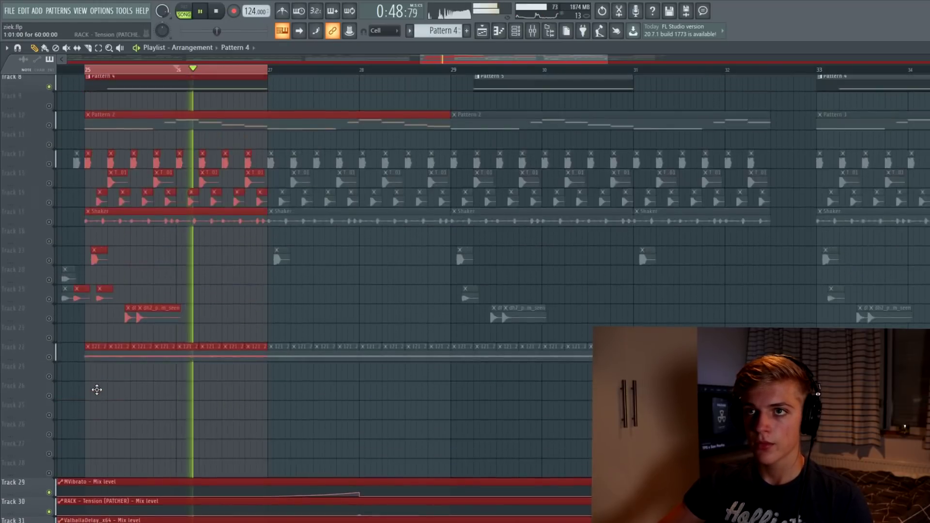
key("space")
Clear the time selection over bars 25 and 26 and place the playhead at the start of bar 25
left_click(90, 69)
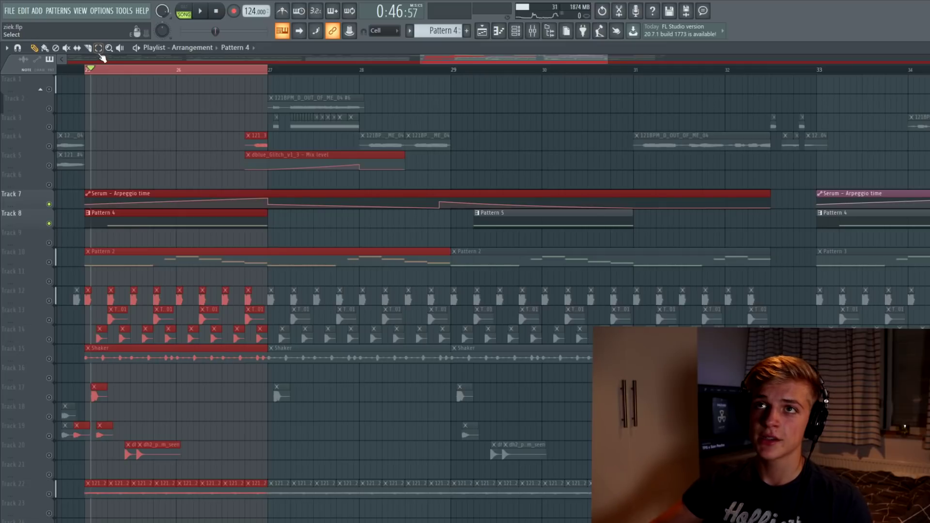
key("ctrl+d")
left_click(87, 70)
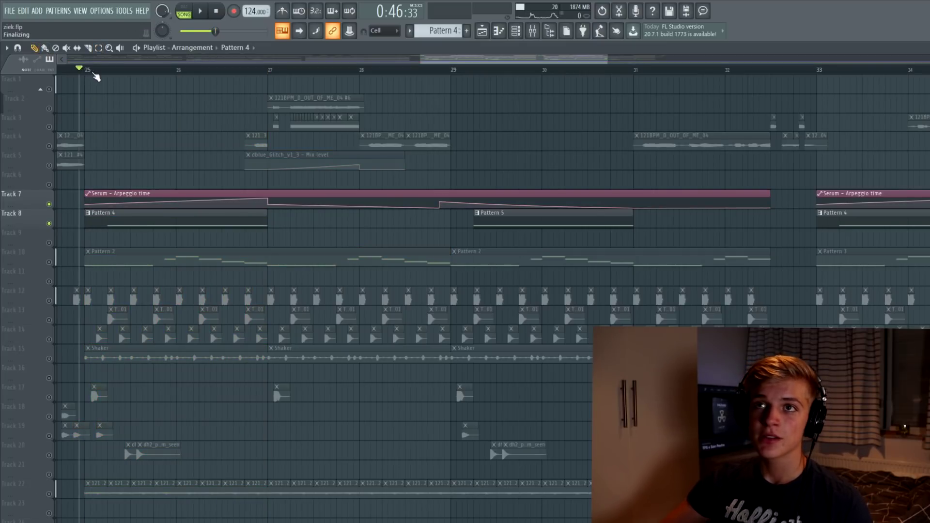
left_click(88, 69)
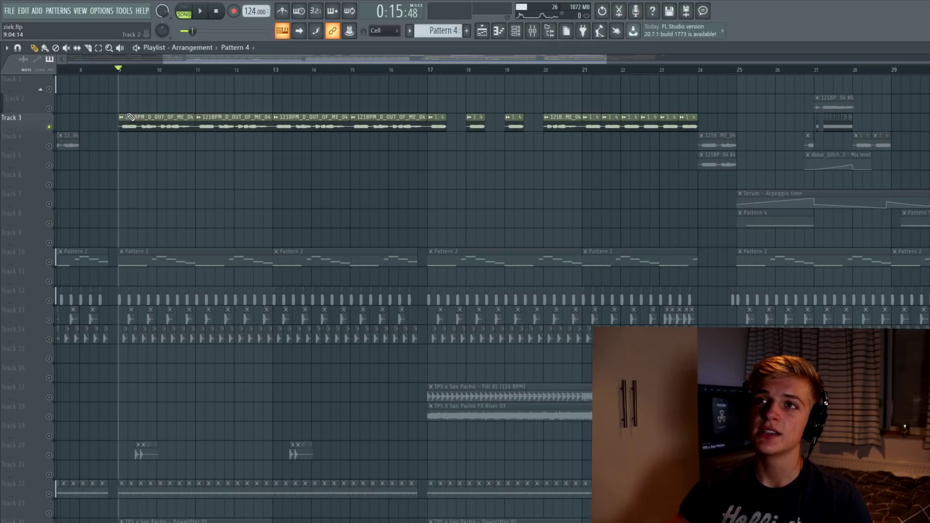
Play the soloed 121BPM_D_OUT_OF_ME_04 vocal clips on Track 3 from bar 9
key("space")
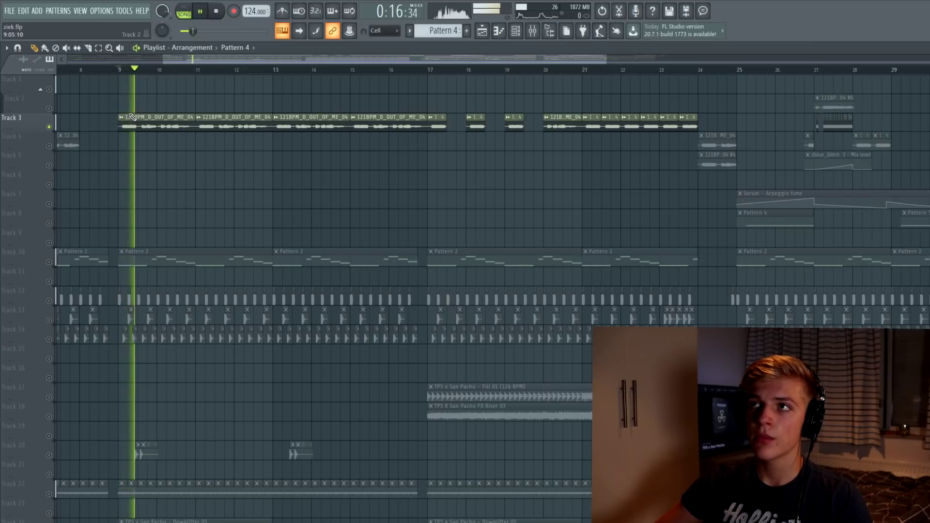
scroll(130, 219, "down", 4)
scroll(132, 221, "up", 4)
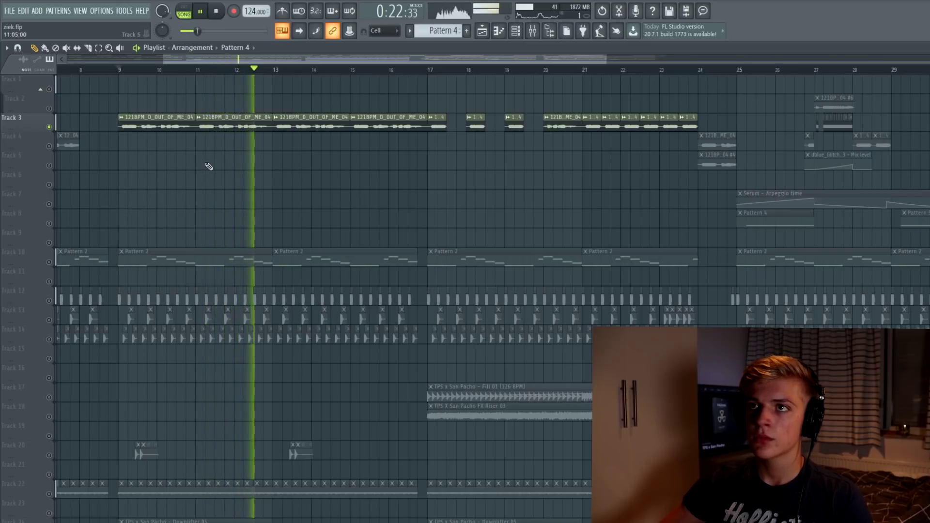
key("space")
Review the Fruity Parametric EQ 2, Fruity Peak Controller, ValhallaRoom and remaining effects on the vocal's mixer track 55
key("F9")
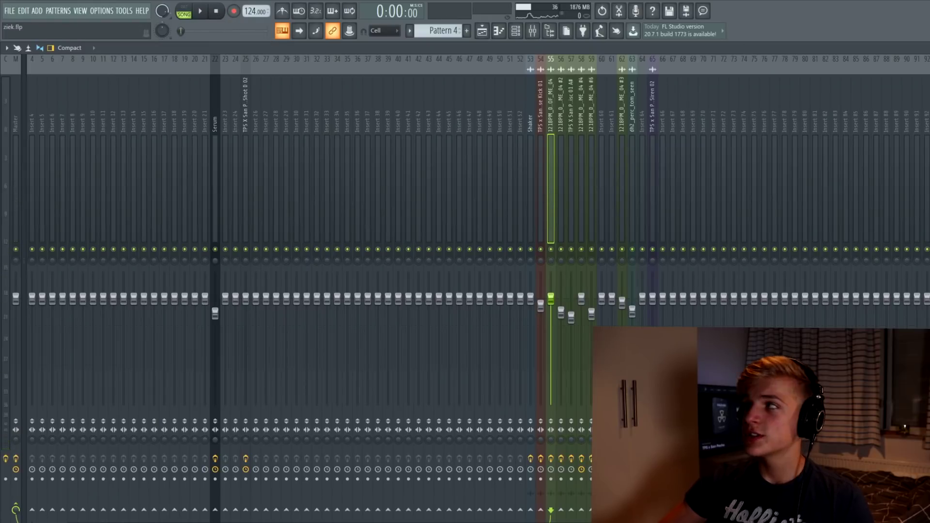
left_click(928, 92)
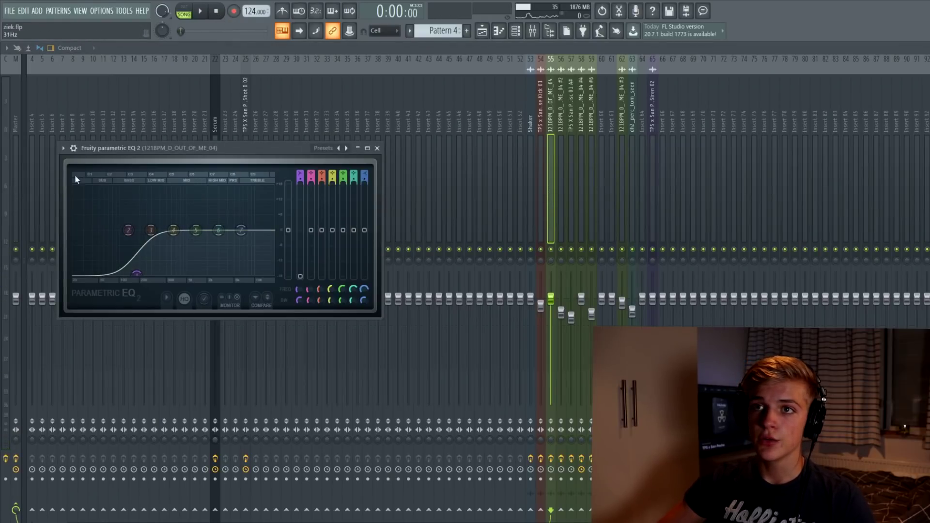
left_click(376, 147)
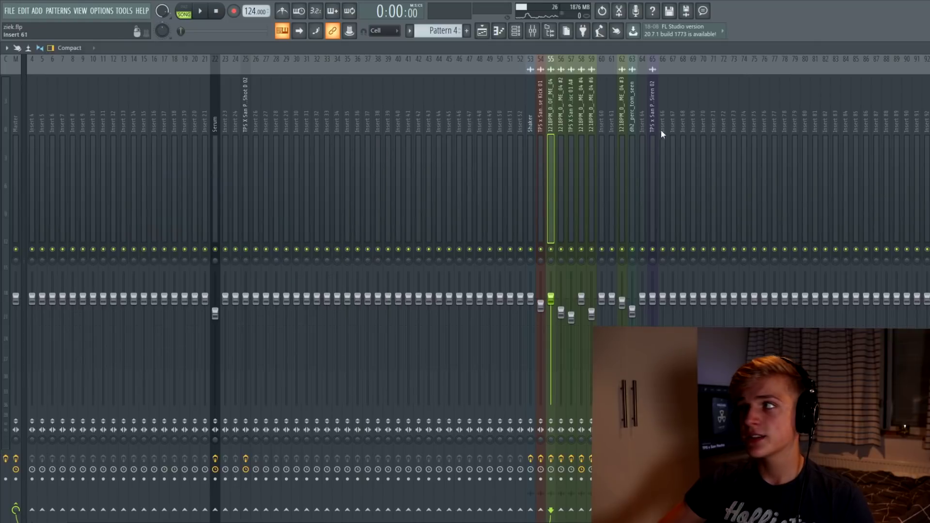
left_click(929, 104)
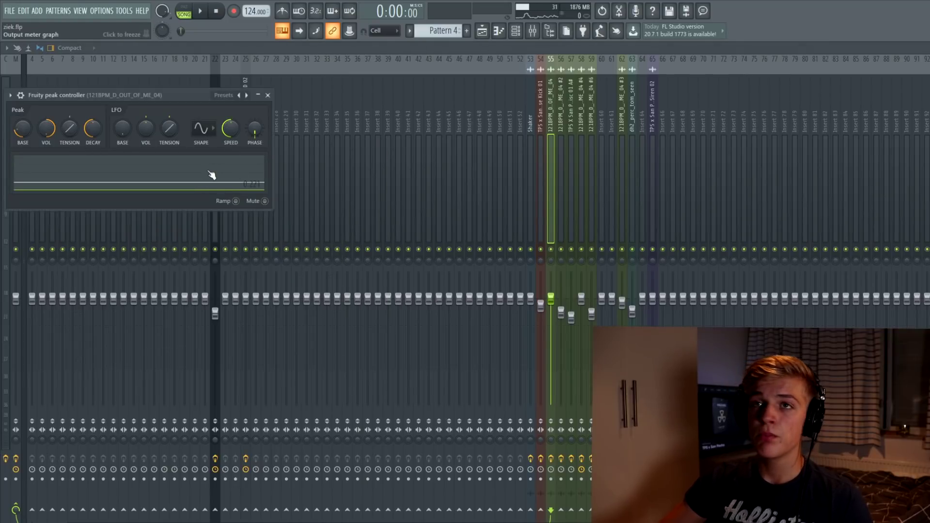
left_click_drag(166, 95, 304, 166)
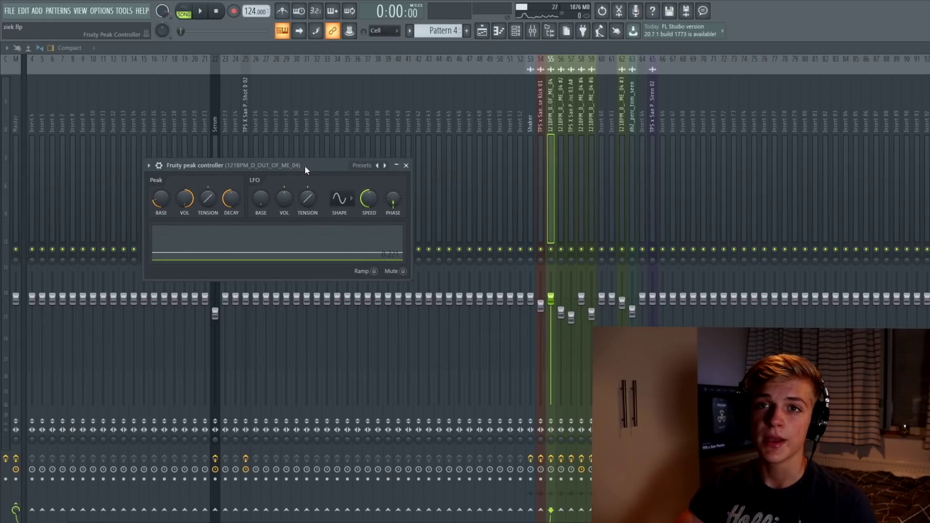
left_click(406, 166)
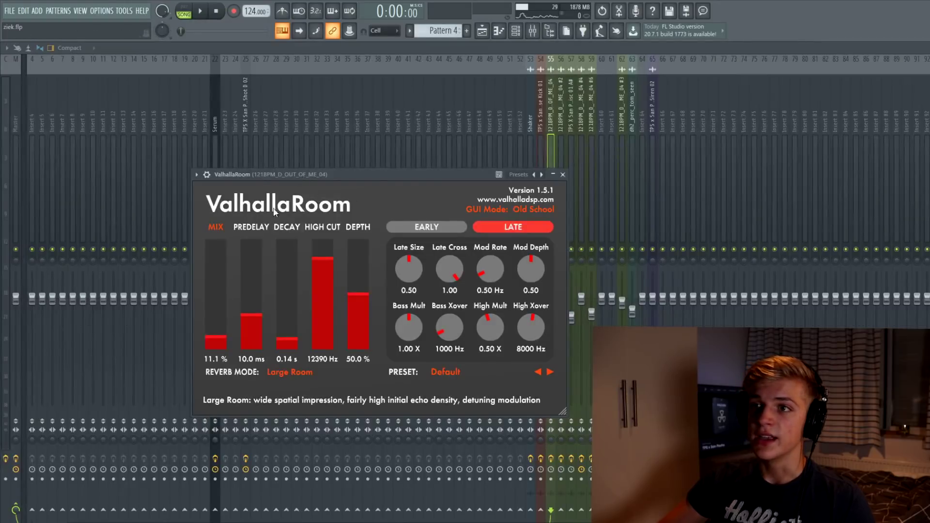
left_click(562, 175)
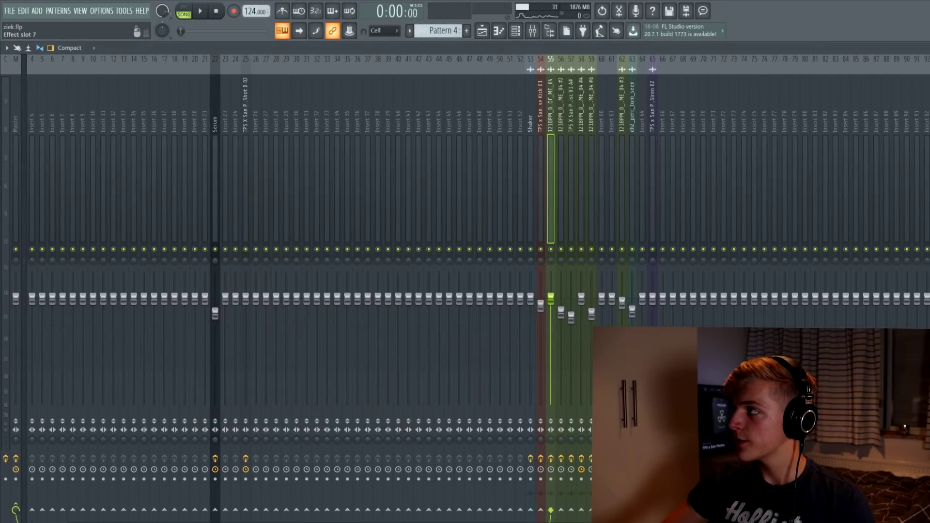
left_click_drag(219, 192, 240, 189)
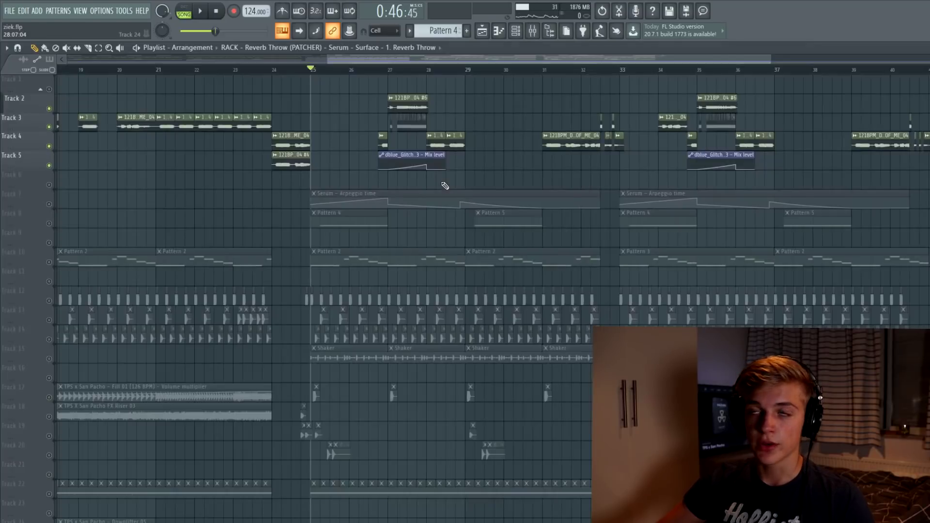
Play the drop's vocal clips on Track 2 to 5 from the end of bar 26, from bar 31 and from bar 34
left_click(379, 70)
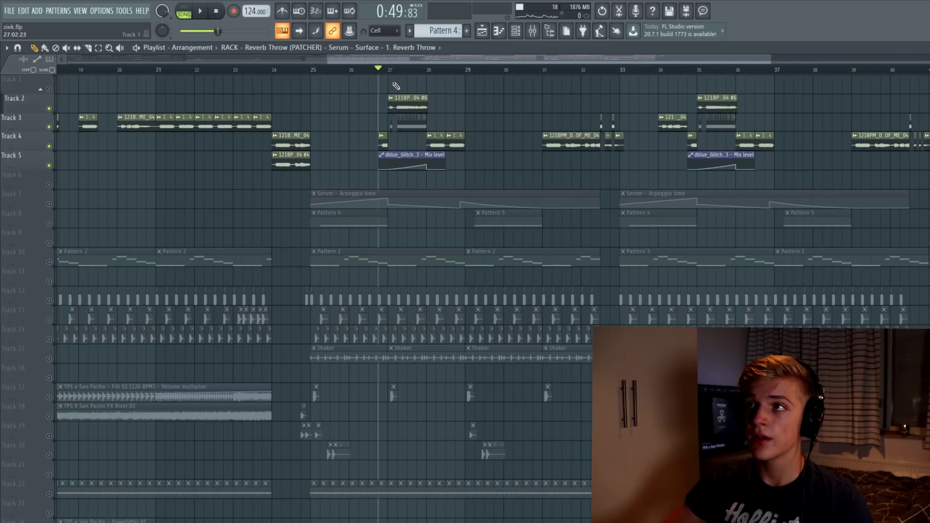
key("space")
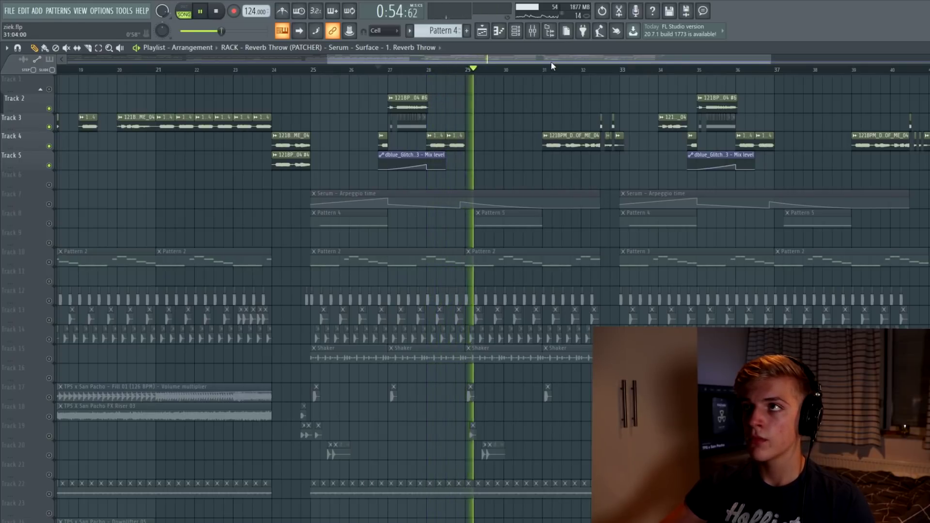
left_click(547, 69)
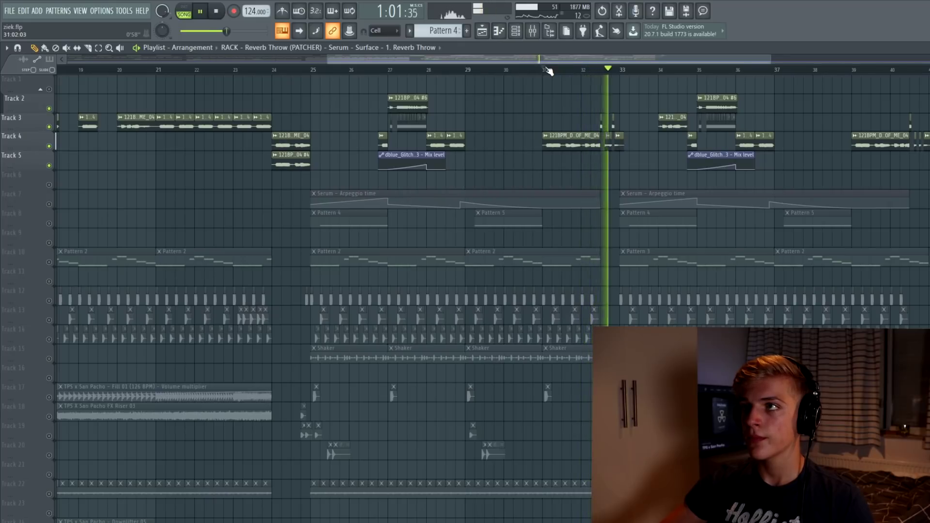
left_click(658, 67)
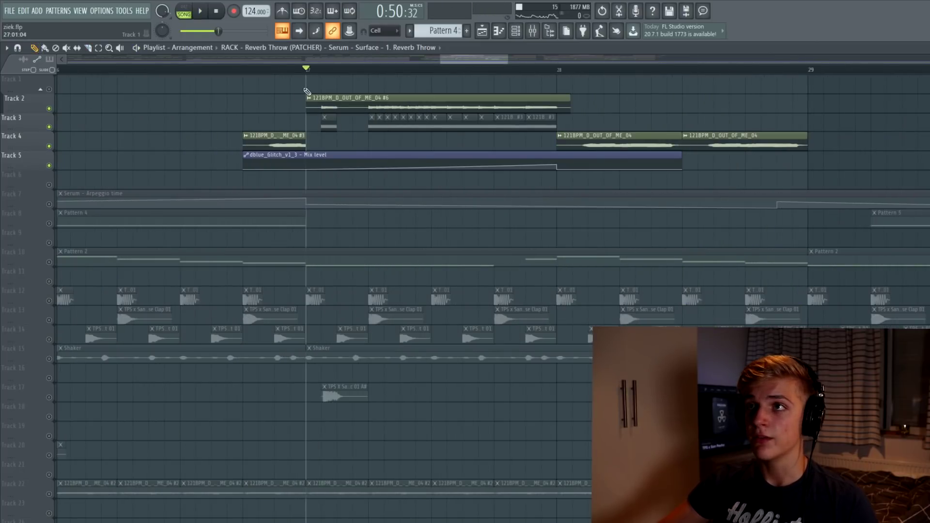
left_click_drag(333, 94, 536, 128)
left_click(505, 133, "ctrl")
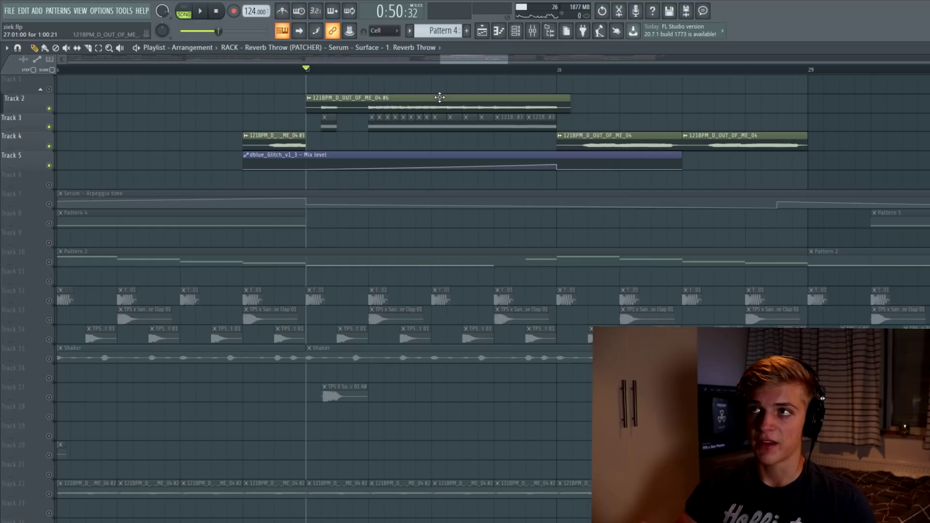
Turn all playlist tracks back on and play the full arrangement from the start of bar 24
scroll(334, 121, "down", 6, "ctrl")
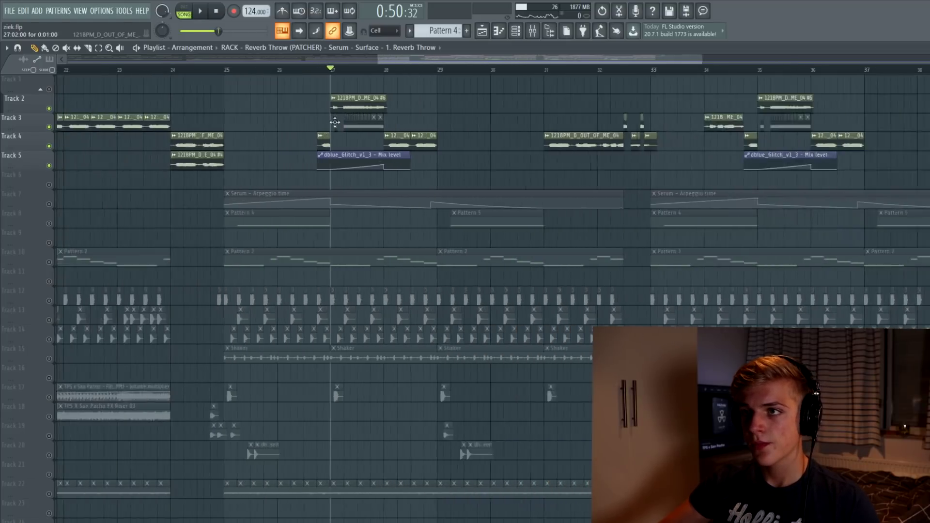
scroll(334, 121, "down", 6, "ctrl")
scroll(337, 138, "down", 2)
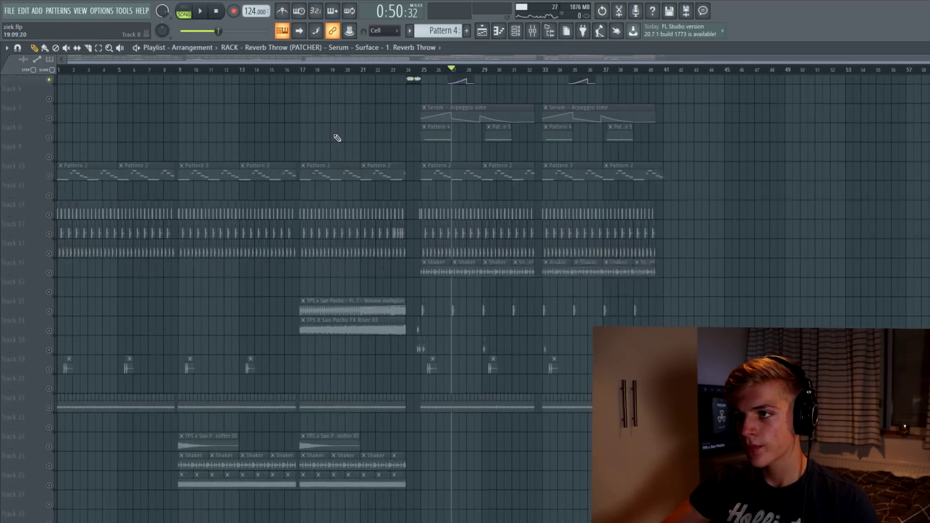
right_click(49, 89)
right_click(49, 89)
scroll(430, 106, "up", 3)
left_click(407, 71)
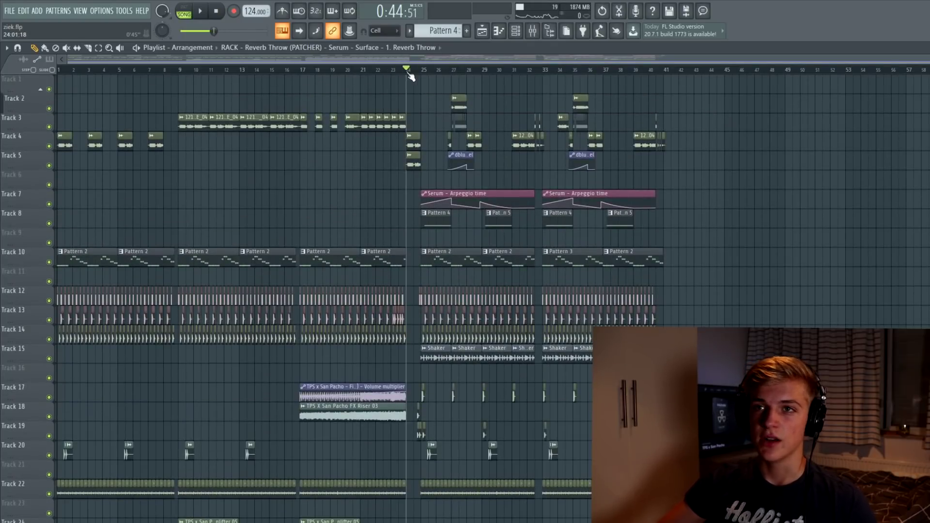
key("space")
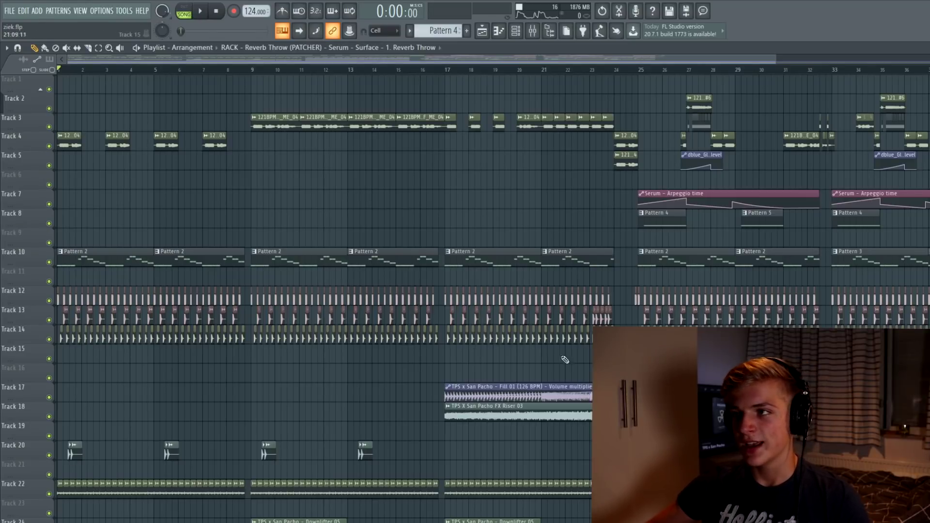
Select bars 1 to 8 as the playback range and play the soloed vocal clips on Track 4
left_click_drag(617, 355, 48, 225)
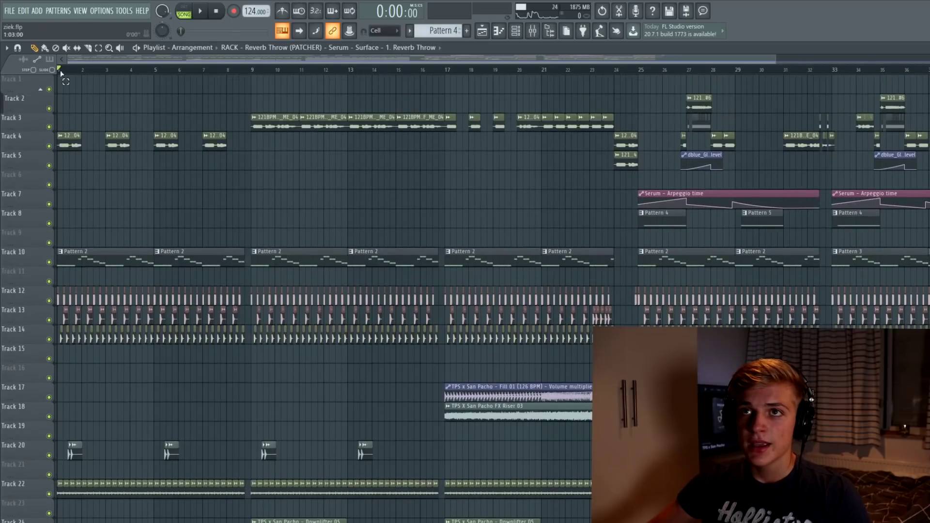
left_click_drag(60, 71, 210, 80)
key("space")
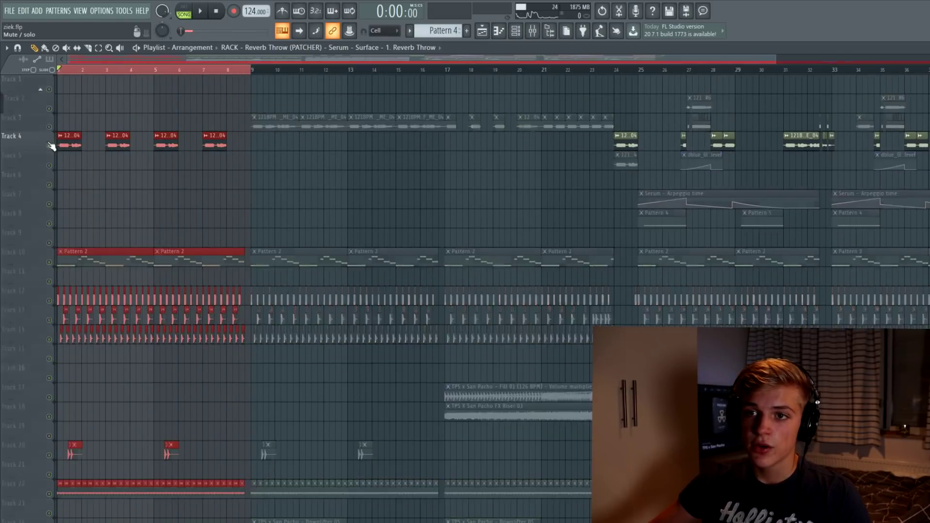
Unmute the automation clips on Tracks 34 to 39 to accompany the soloed vocal, from Reverb Throw to the Param. EQ 2 mix level
scroll(51, 147, "down", 10)
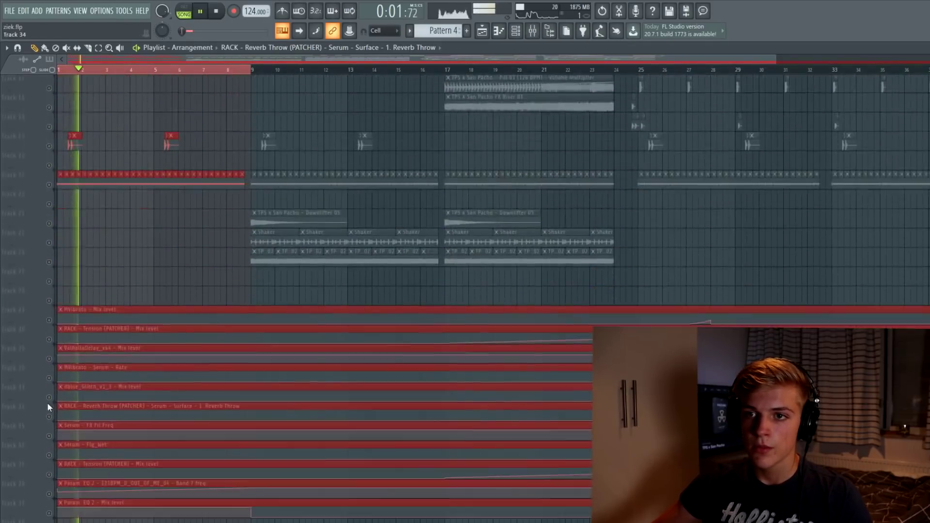
scroll(48, 404, "down", 3)
left_click(48, 453)
left_click(49, 435)
key("space")
left_click(49, 416)
key("space")
left_click(49, 396)
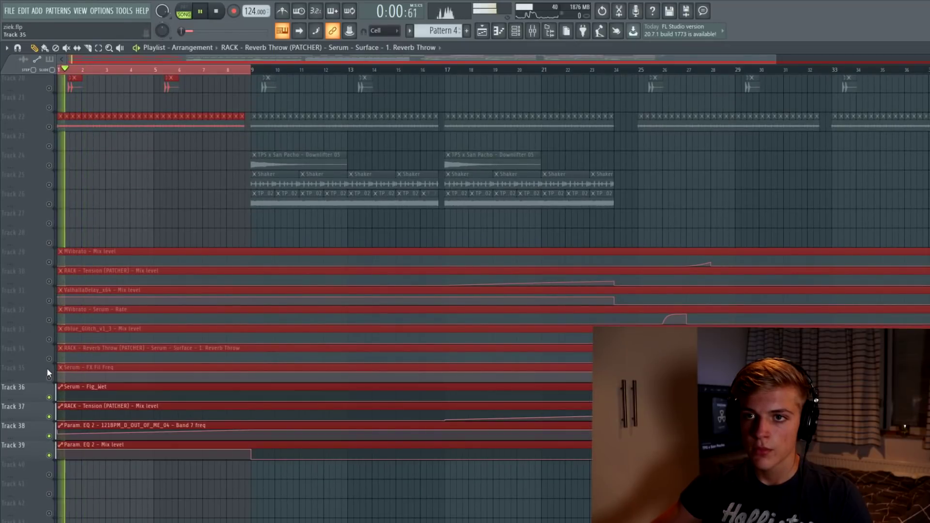
left_click(49, 359)
key("space")
left_click(49, 377)
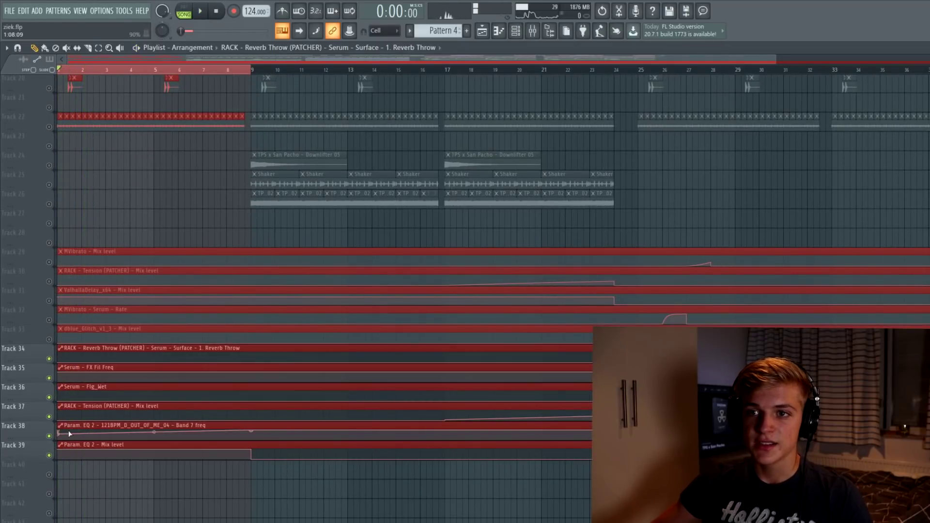
Play the intro vocal with the Track 12 kick over bars 1 to 8, and play it with all tracks turned on
scroll(61, 430, "up", 1)
scroll(164, 425, "up", 19)
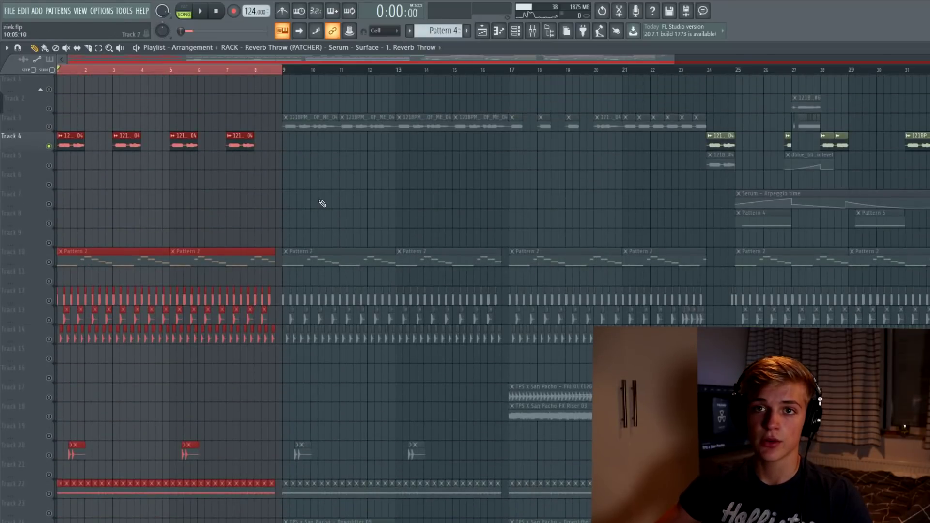
scroll(271, 201, "down", 2)
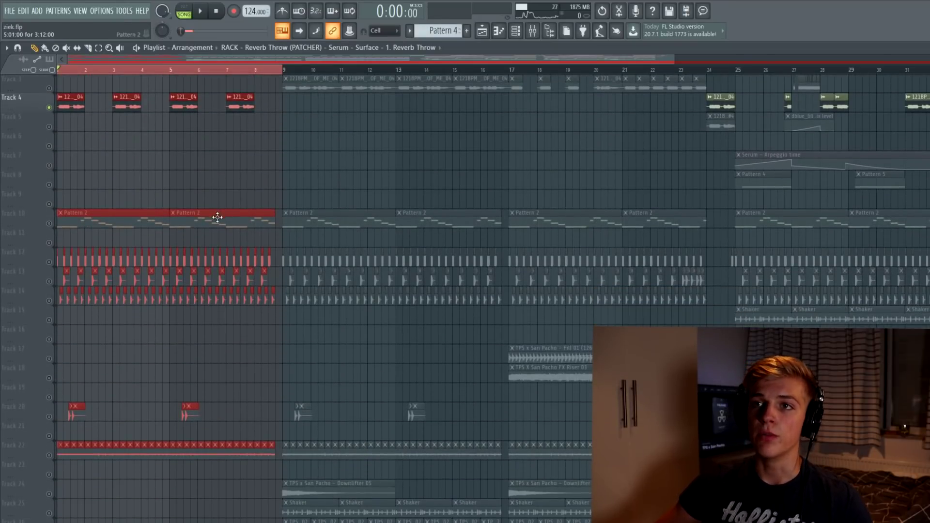
scroll(218, 217, "down", 13)
scroll(85, 325, "up", 8)
scroll(67, 300, "up", 6)
scroll(56, 285, "up", 3, "ctrl")
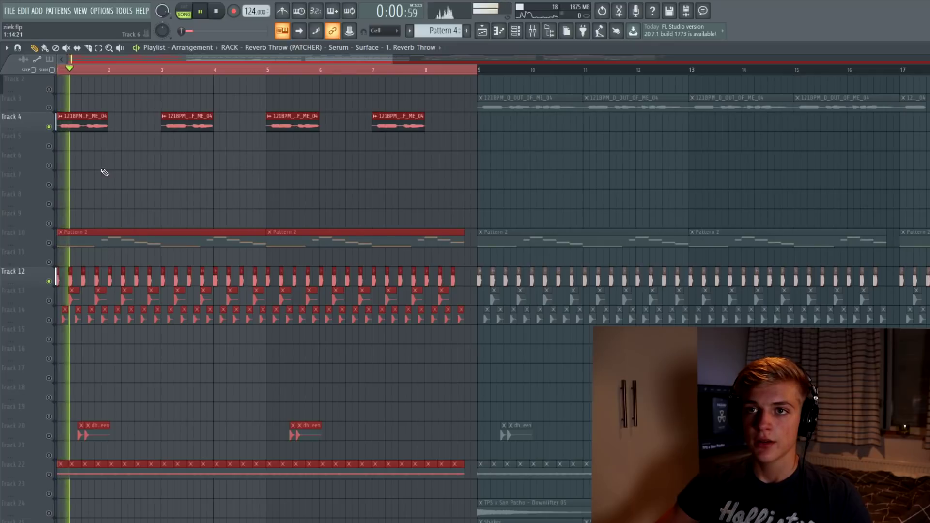
right_click(50, 281)
key("space")
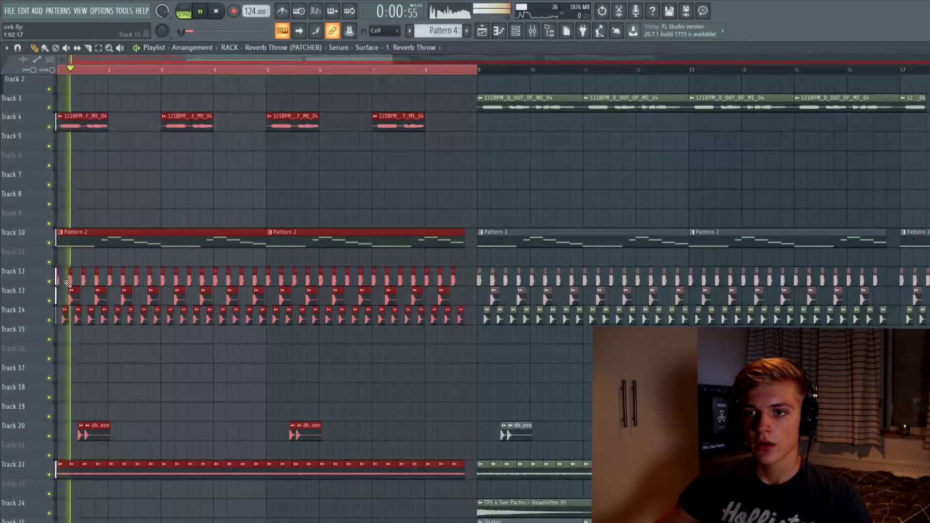
Clear the time selection over bars 1 to 8 and listen to the full intro into bar 9
left_click(148, 129, "ctrl")
scroll(152, 130, "down", 3)
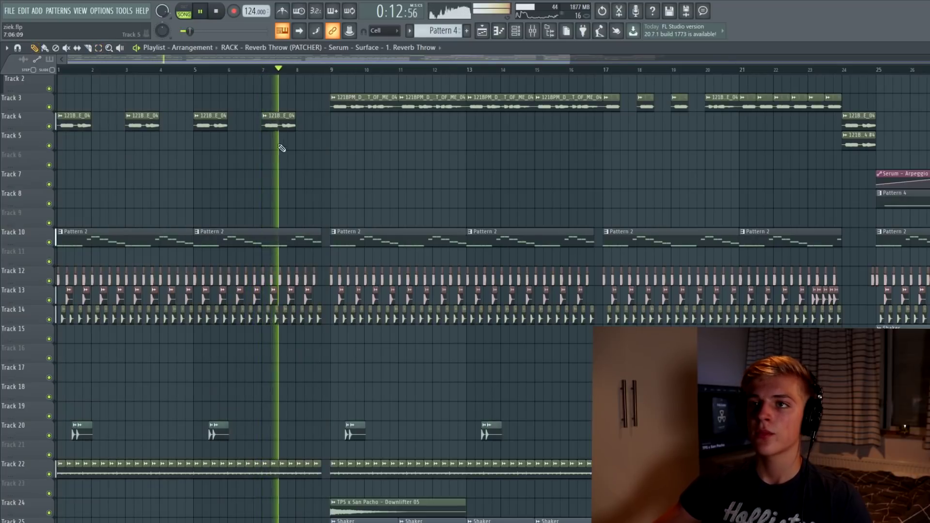
scroll(327, 161, "up", 1)
scroll(332, 164, "up", 1)
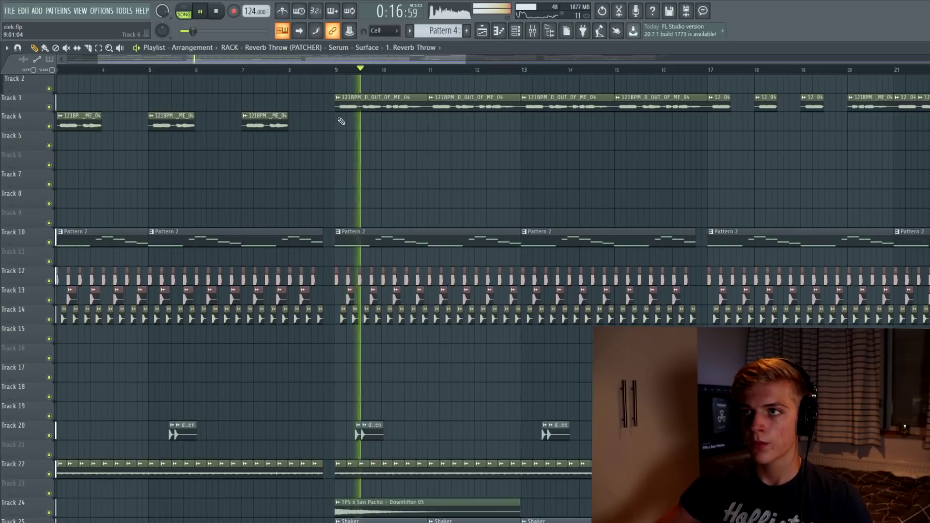
key("space")
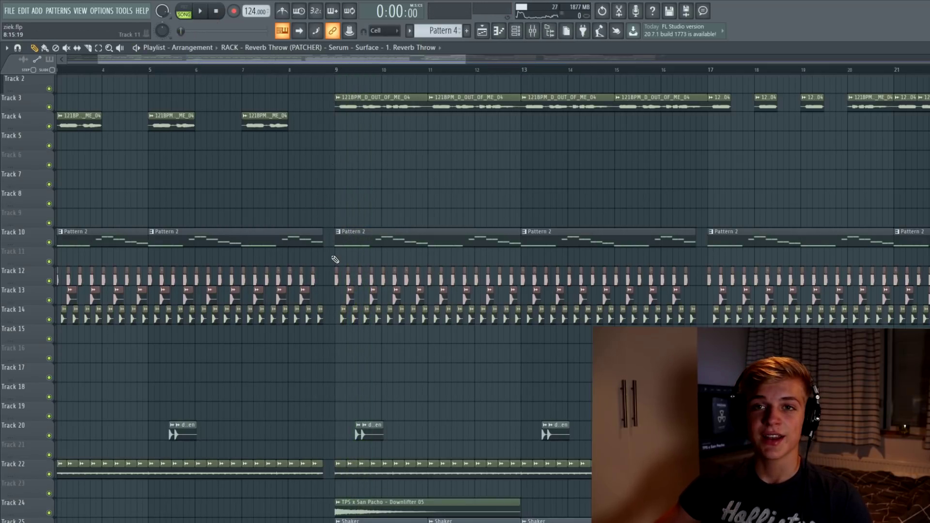
Select the Track 12 kicks in bars 9 to 16 and audition the soloed Downlifter, Shaker and Siren clips on Tracks 24 to 26
left_click_drag(325, 268, 691, 279)
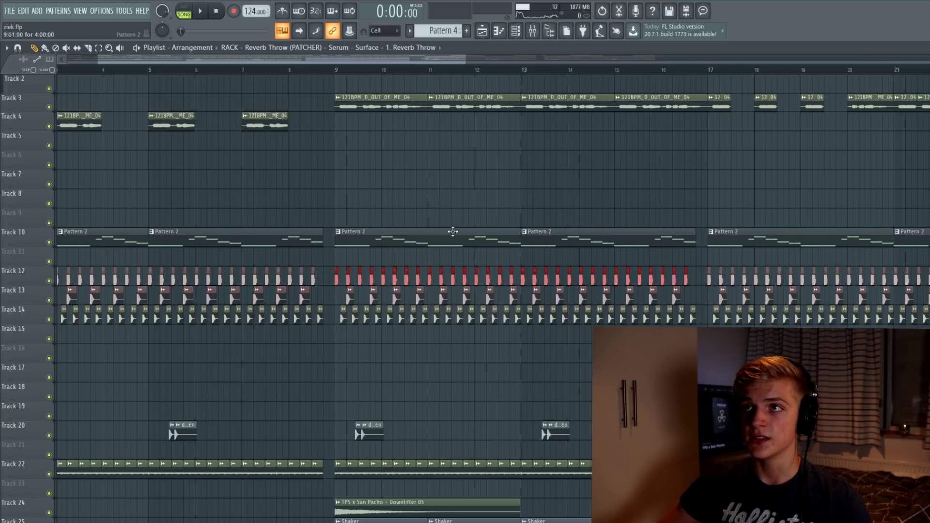
left_click_drag(349, 80, 350, 102)
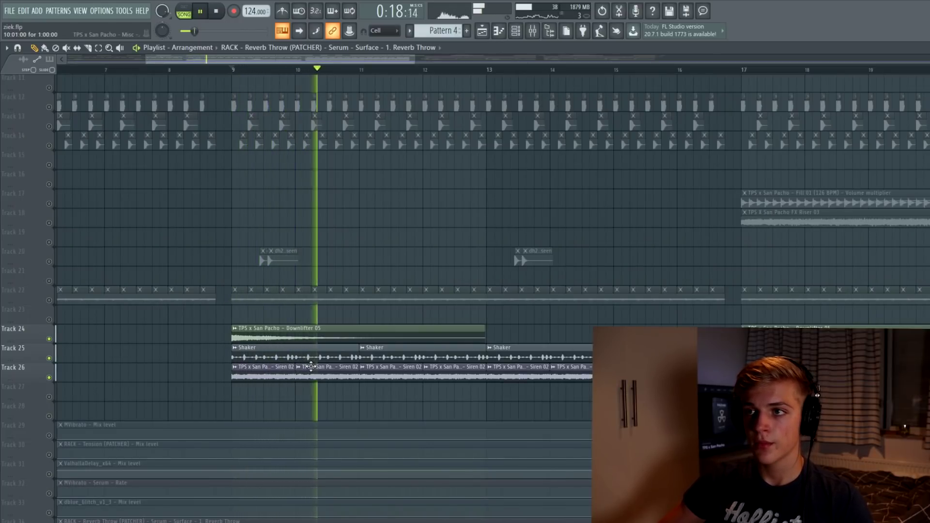
scroll(315, 367, "down", 1)
scroll(316, 367, "down", 3)
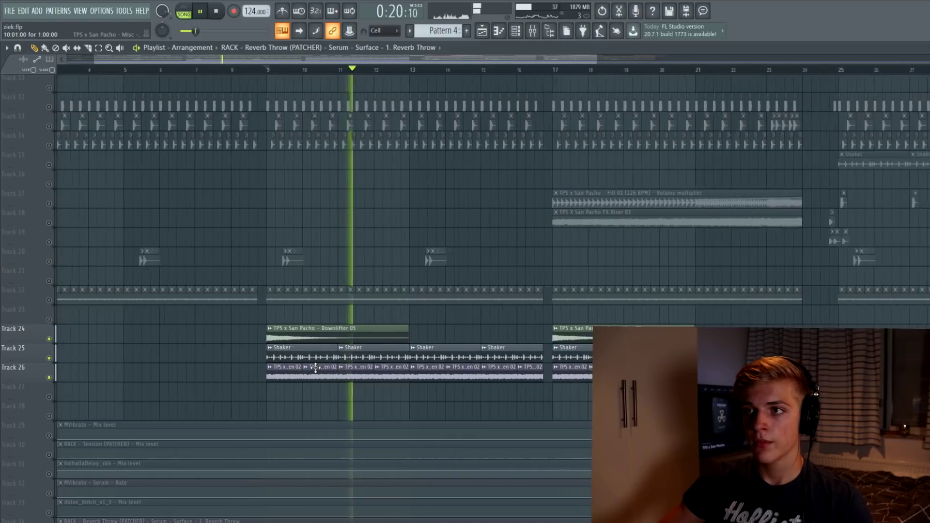
scroll(490, 358, "up", 4)
scroll(490, 358, "down", 6)
scroll(490, 359, "up", 2)
key("space")
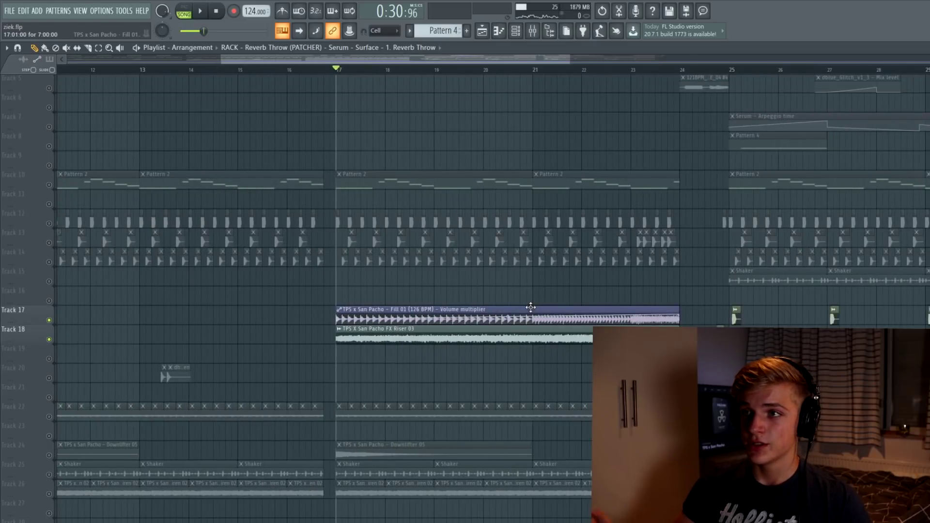
Play the Fill 01 and FX Riser 03 on Tracks 17 and 18 from bar 17, alone and with the Track 3 vocals enabled
key("space")
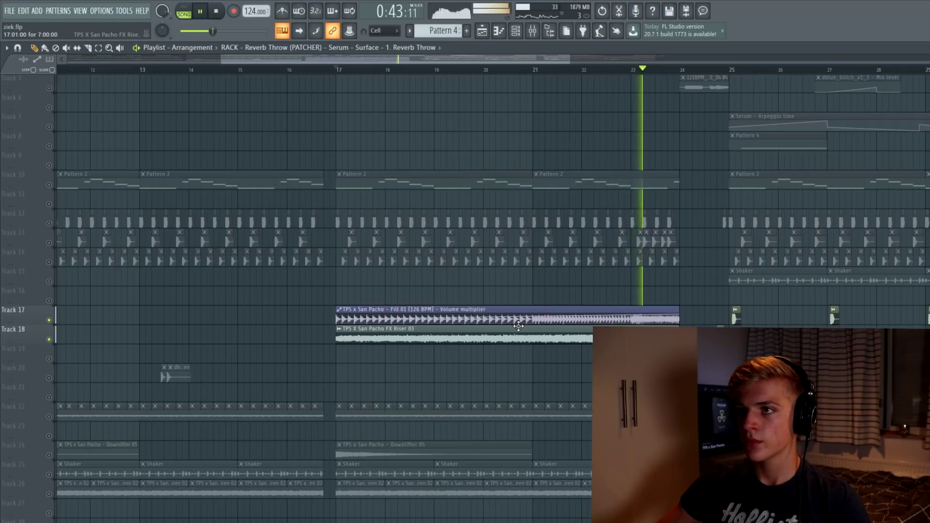
key("space")
scroll(59, 126, "up", 4)
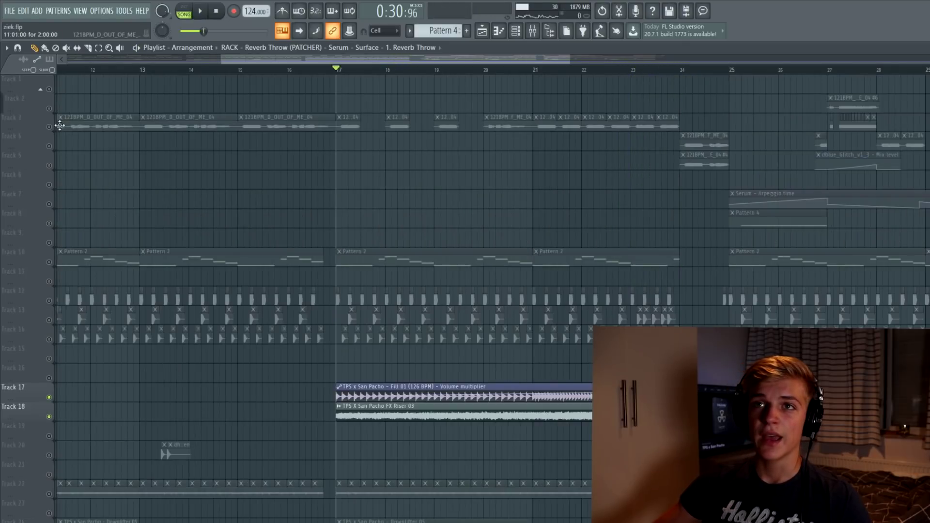
left_click(49, 127)
key("space")
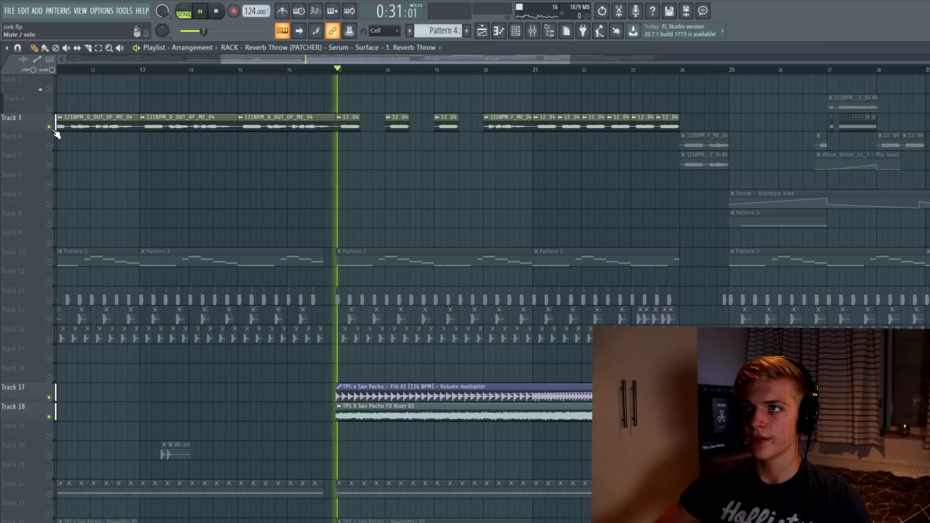
Turn all tracks back on and listen to the whole buildup from bar 17 towards the drop
right_click(54, 131)
right_click(54, 130)
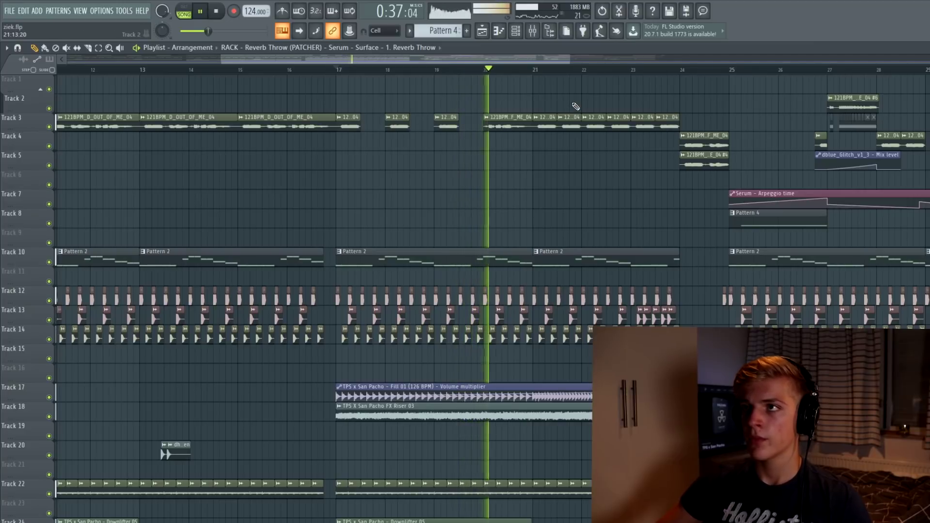
scroll(592, 101, "down", 1, "ctrl")
scroll(670, 104, "up", 2, "ctrl")
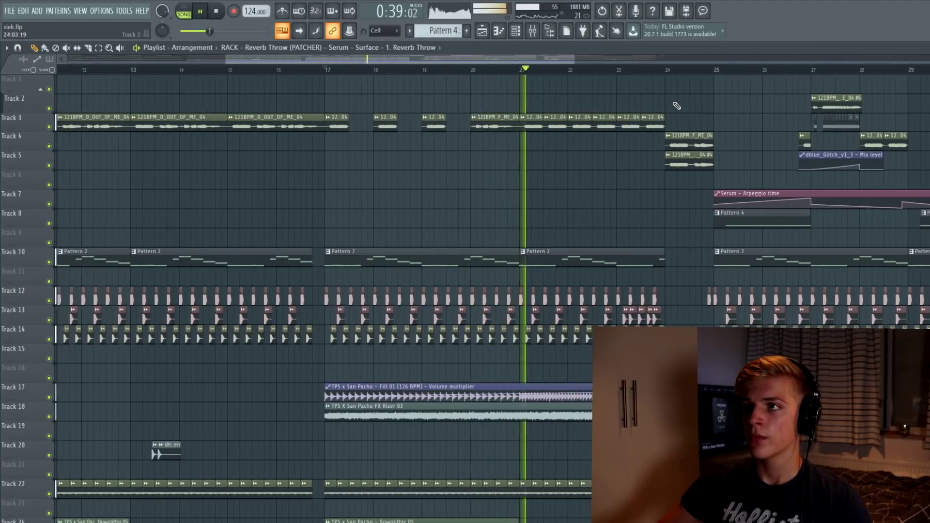
scroll(688, 110, "up", 2, "ctrl")
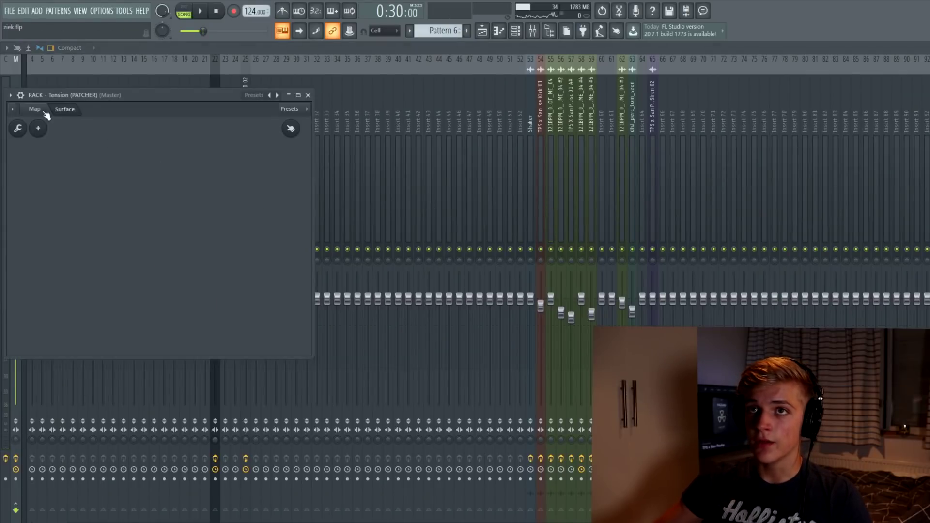
Examine the effect chain in the map of the master track's RACK - Tension patcher and close it
left_click(43, 111)
left_click_drag(67, 94, 209, 123)
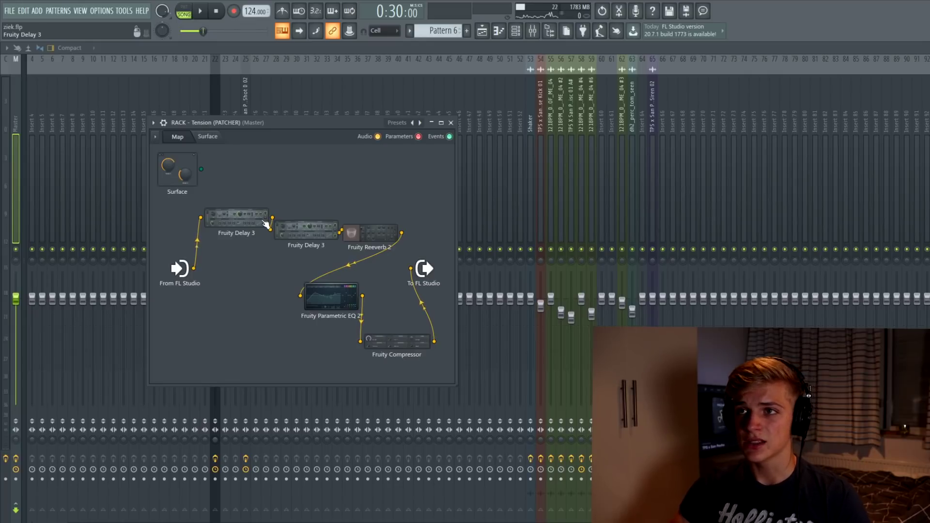
key("Escape")
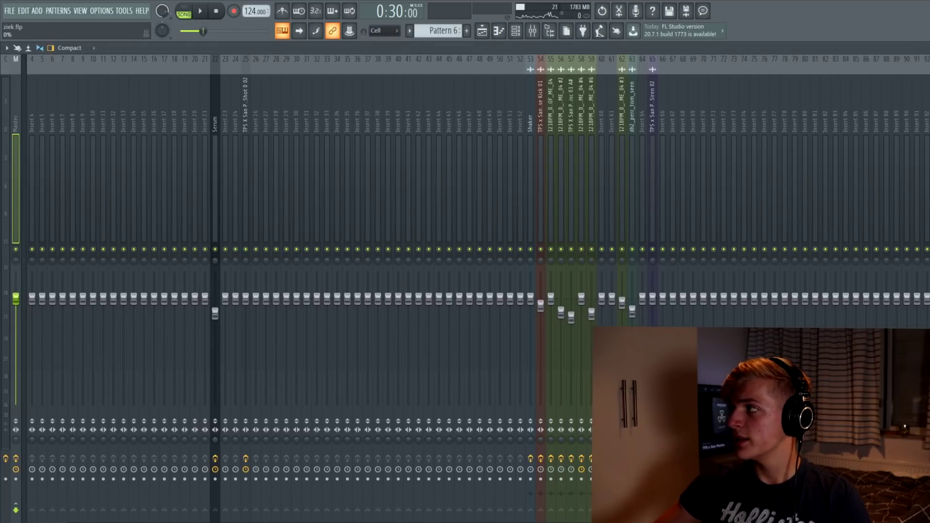
Return to the playlist arrangement and place the playhead at the start of bar 1
left_click(482, 31)
scroll(377, 300, "up", 10)
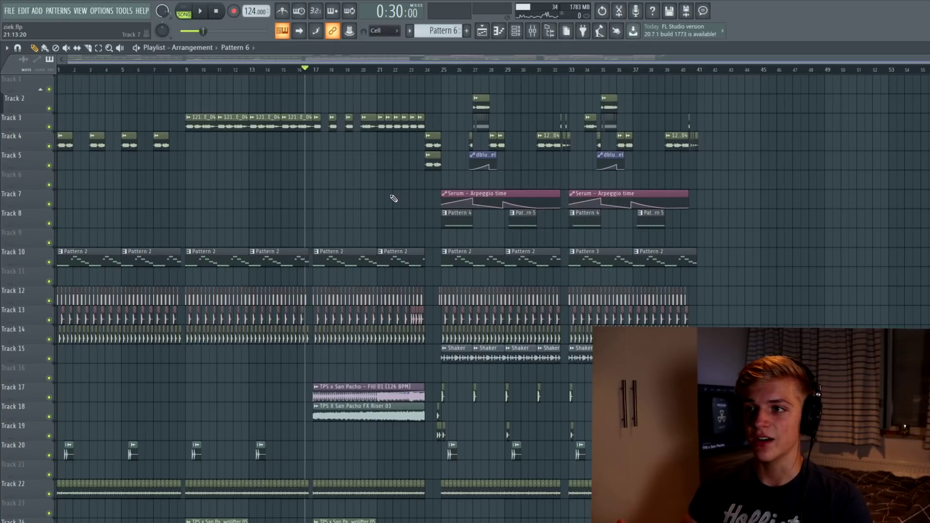
scroll(70, 162, "up", 2)
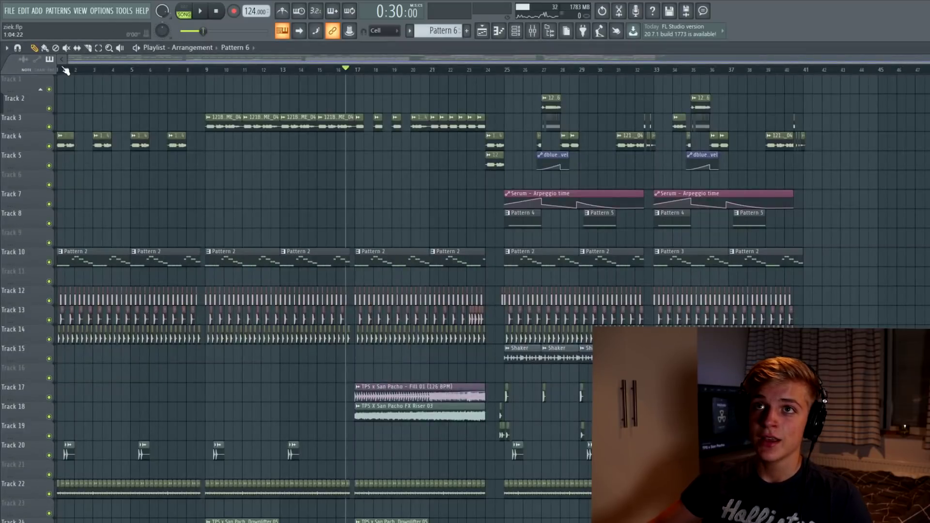
left_click_drag(65, 71, 24, 78)
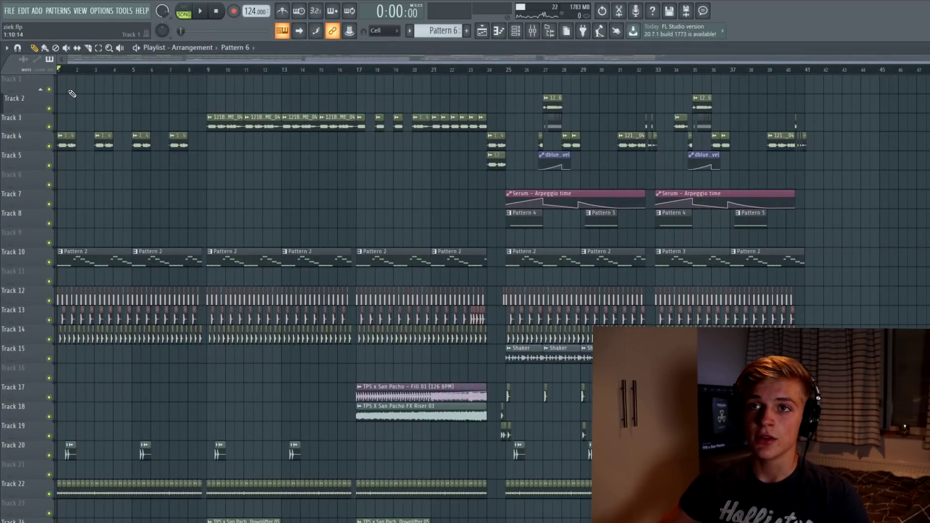